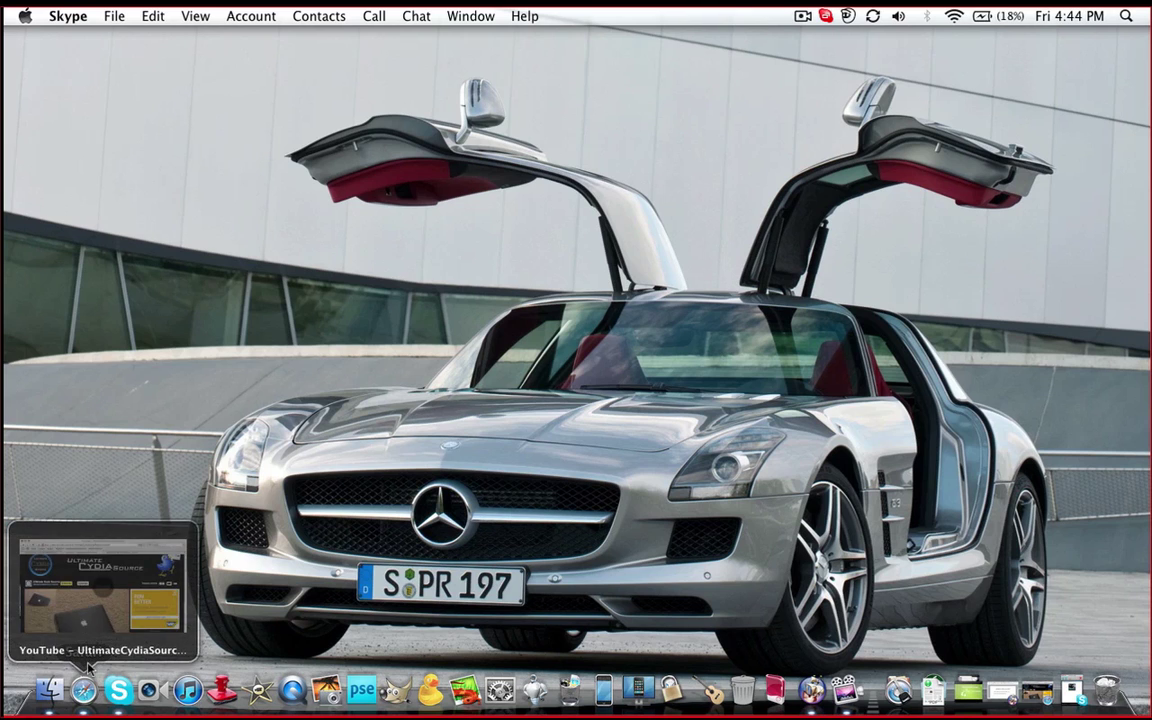
Step: Restore YouTube from its Dock preview, maximize it, snap it left, then minimize and restore it
click(101, 575)
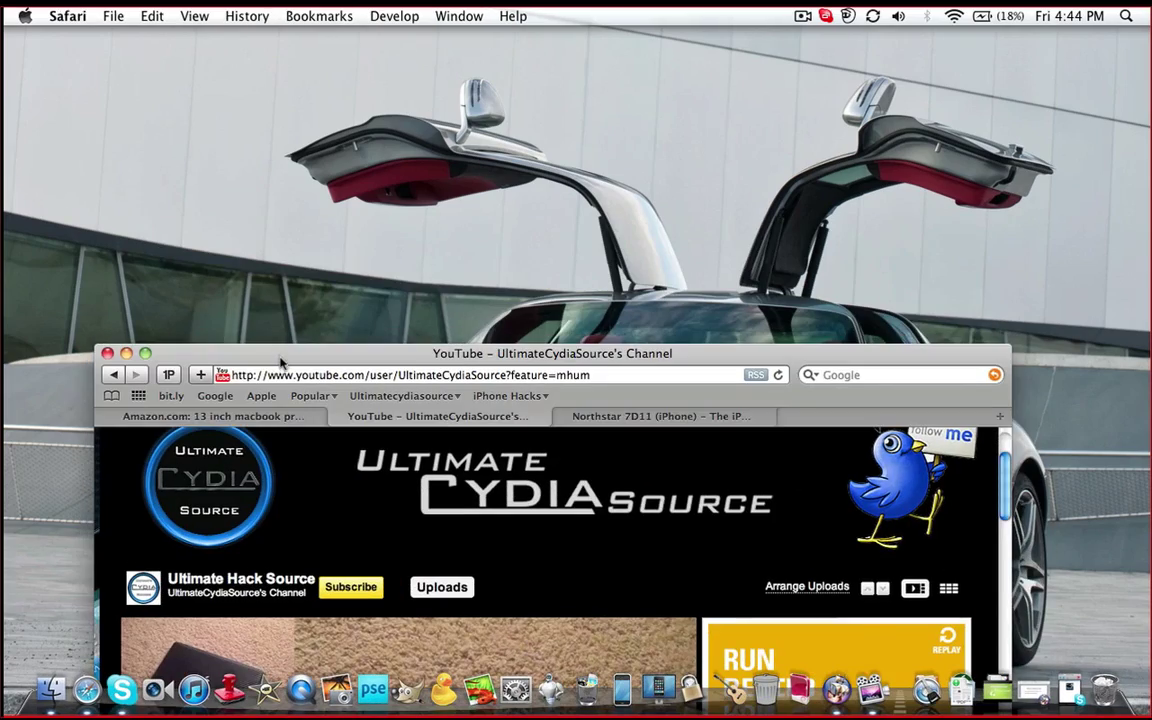
drag(290, 330, 326, 46)
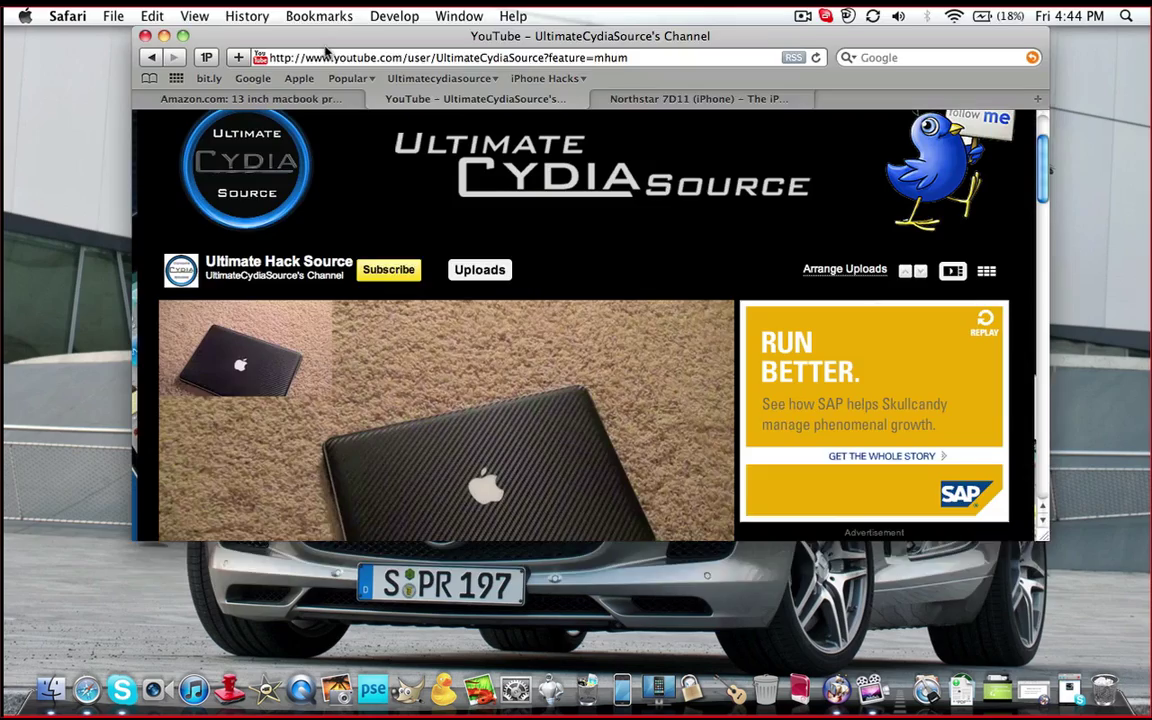
double_click(326, 36)
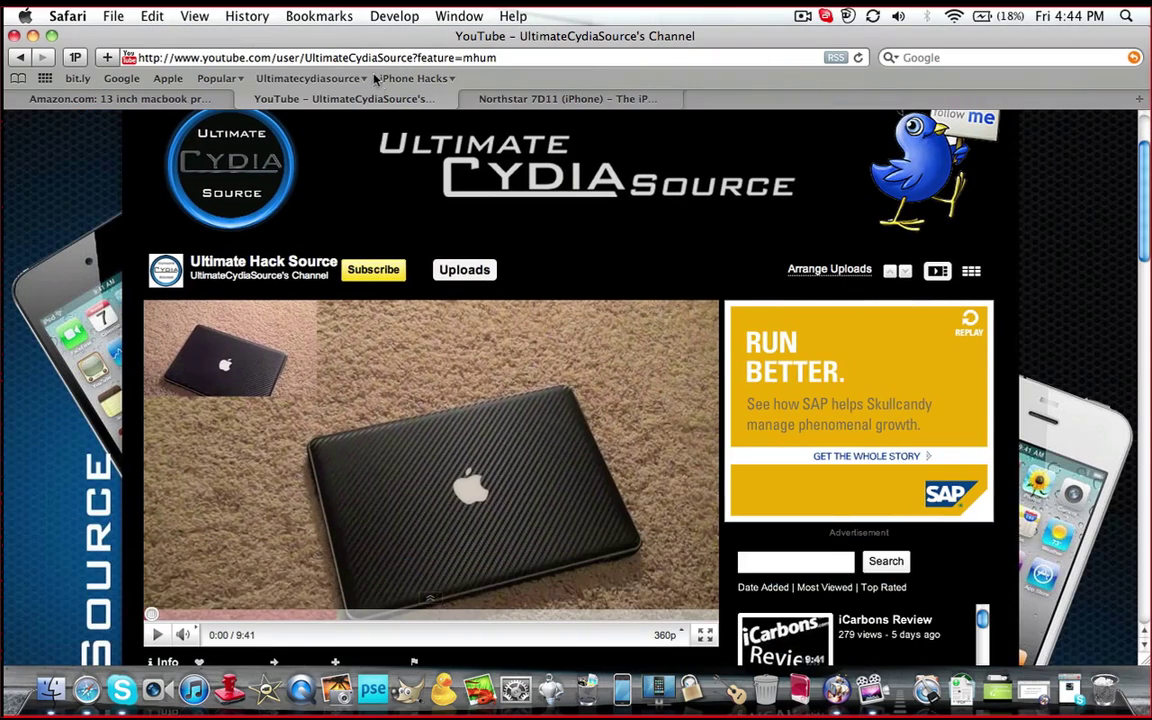
drag(486, 34, 200, 35)
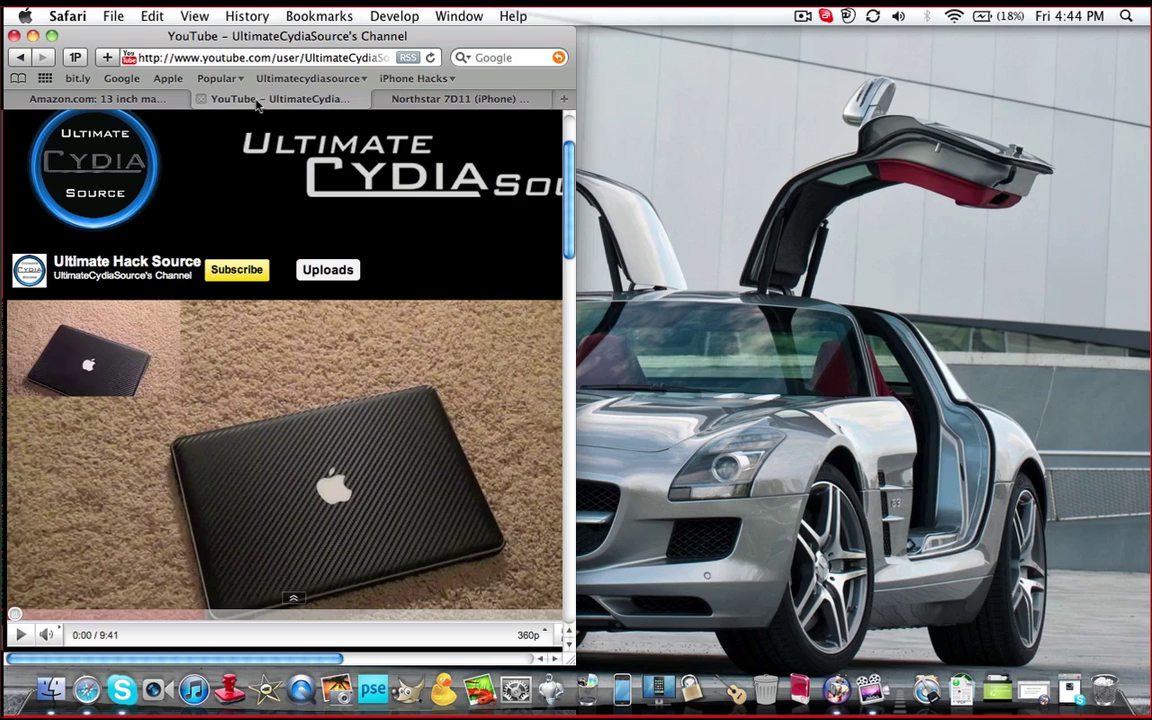
double_click(211, 36)
click(80, 712)
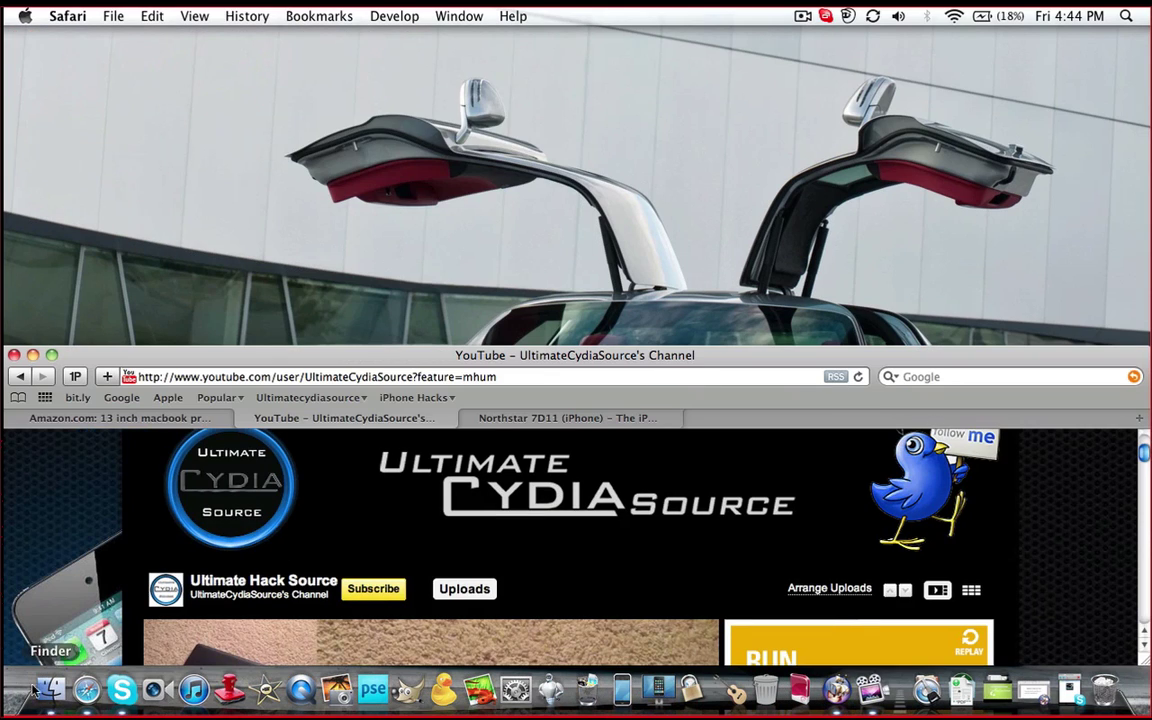
scroll(427, 553, down, 3)
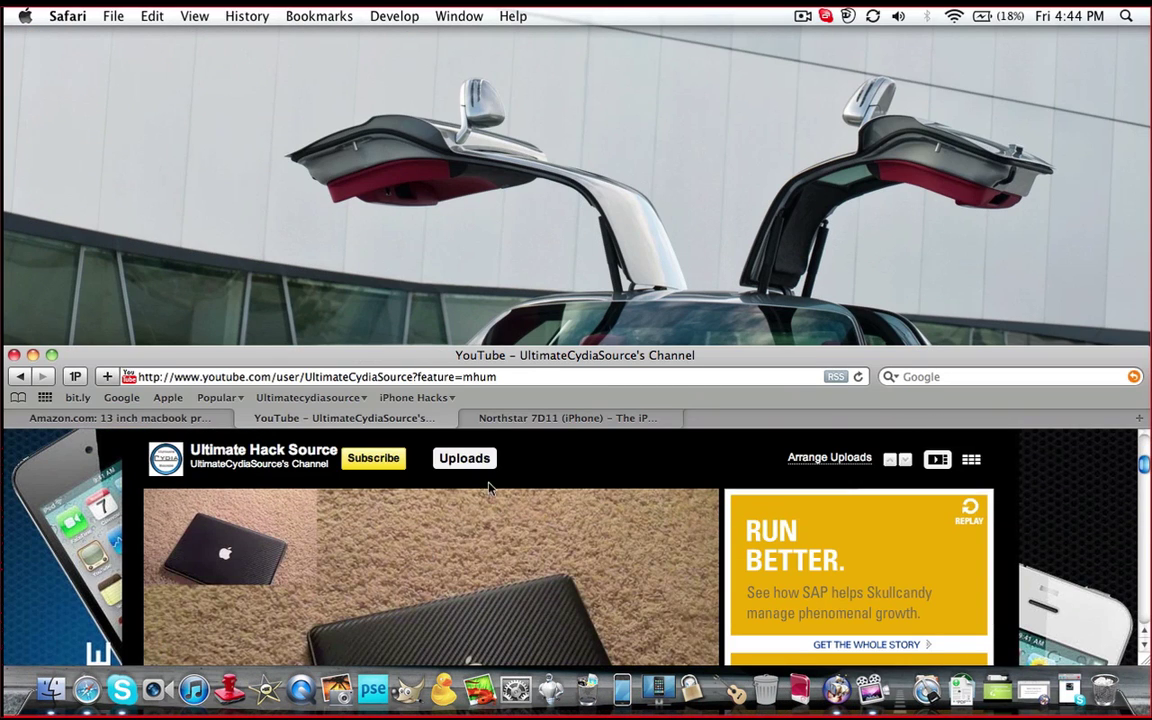
Step: Tear the Northstar iPhone Wiki tab into its own window on the right, with YouTube snapped left
click(490, 420)
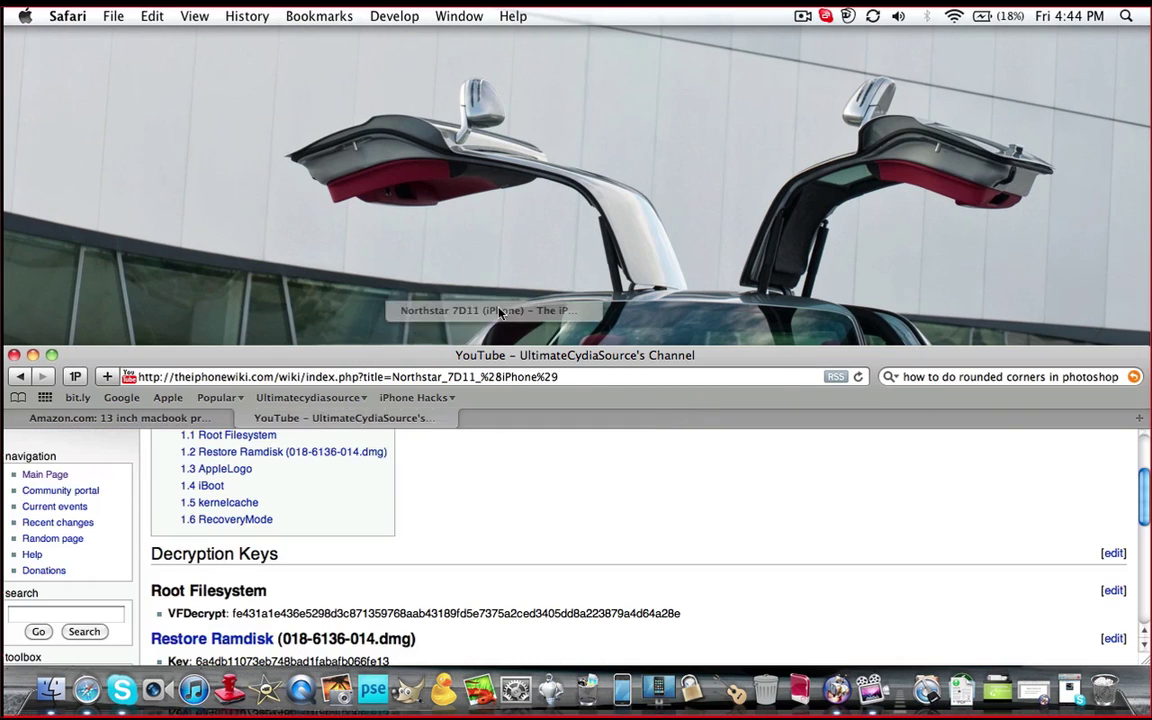
drag(574, 355, 574, 294)
mouse_move(502, 290)
mouse_down()
mouse_move(418, 36)
mouse_move(860, 36)
mouse_up()
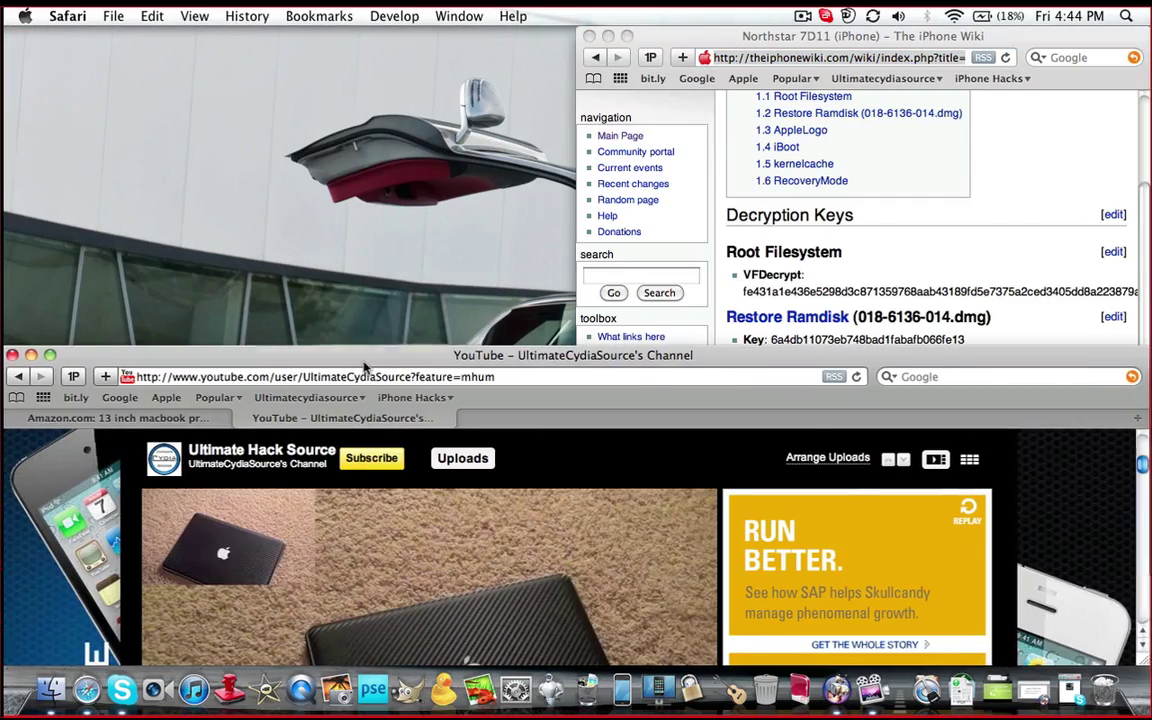
drag(366, 357, 22, 36)
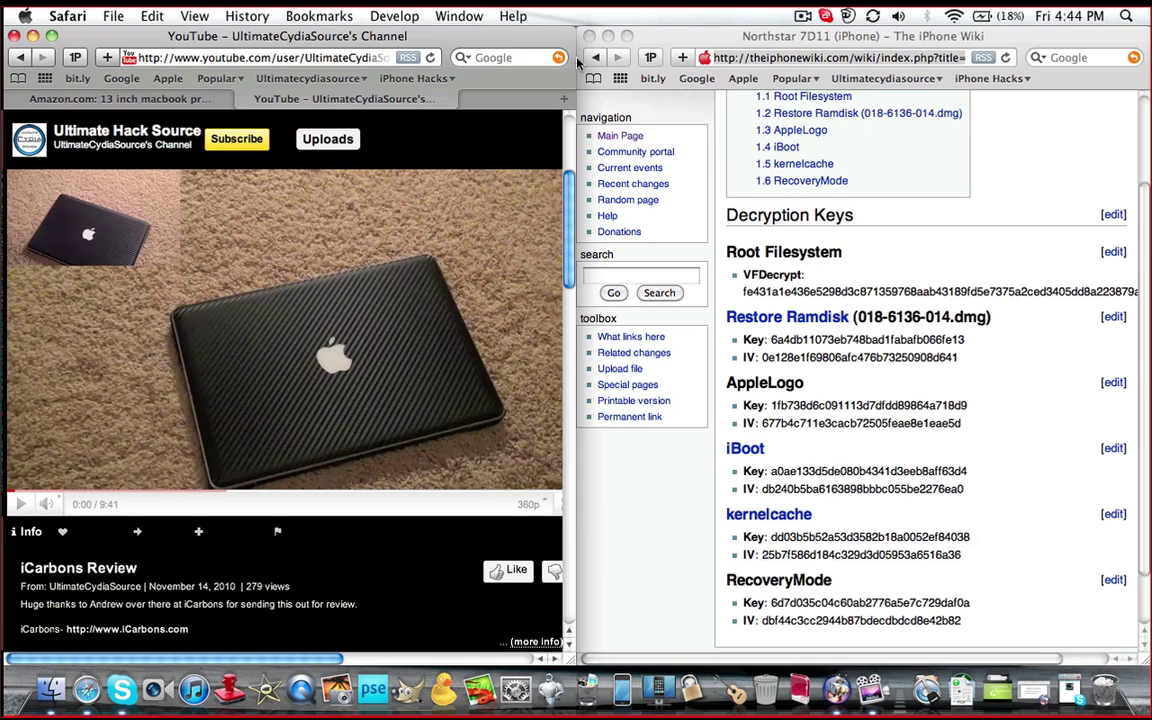
Step: Bring the Northstar wiki window forward from HyperDock's Safari previews and close it
click(88, 690)
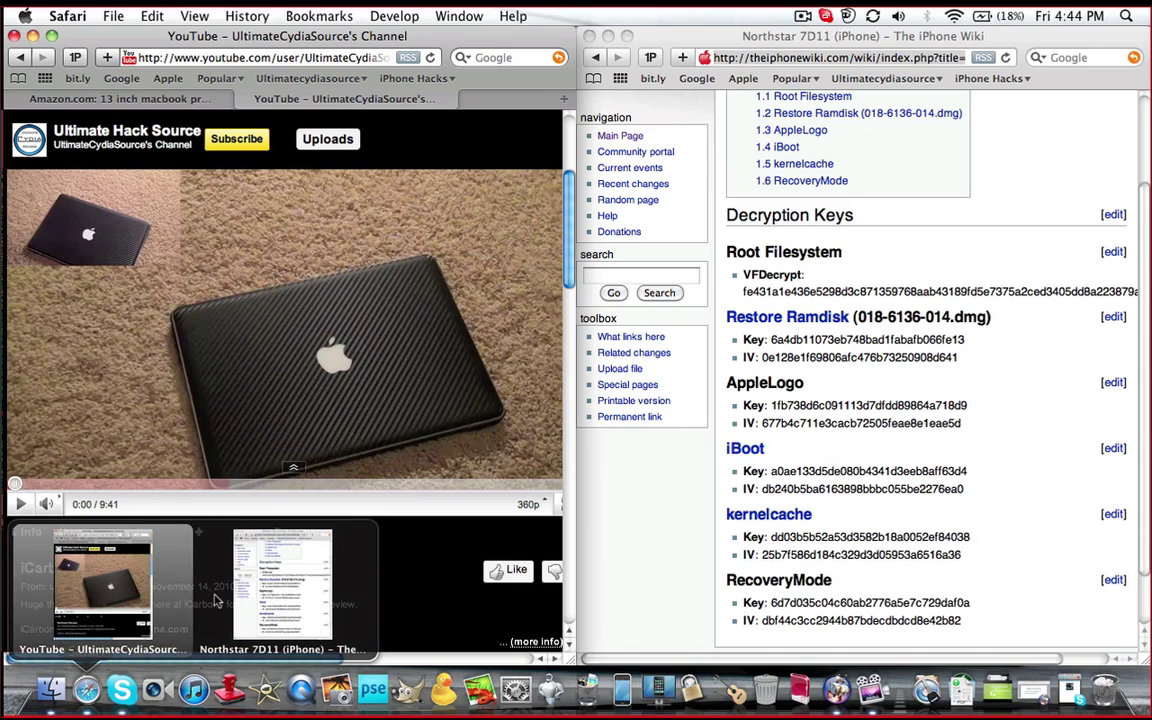
click(367, 471)
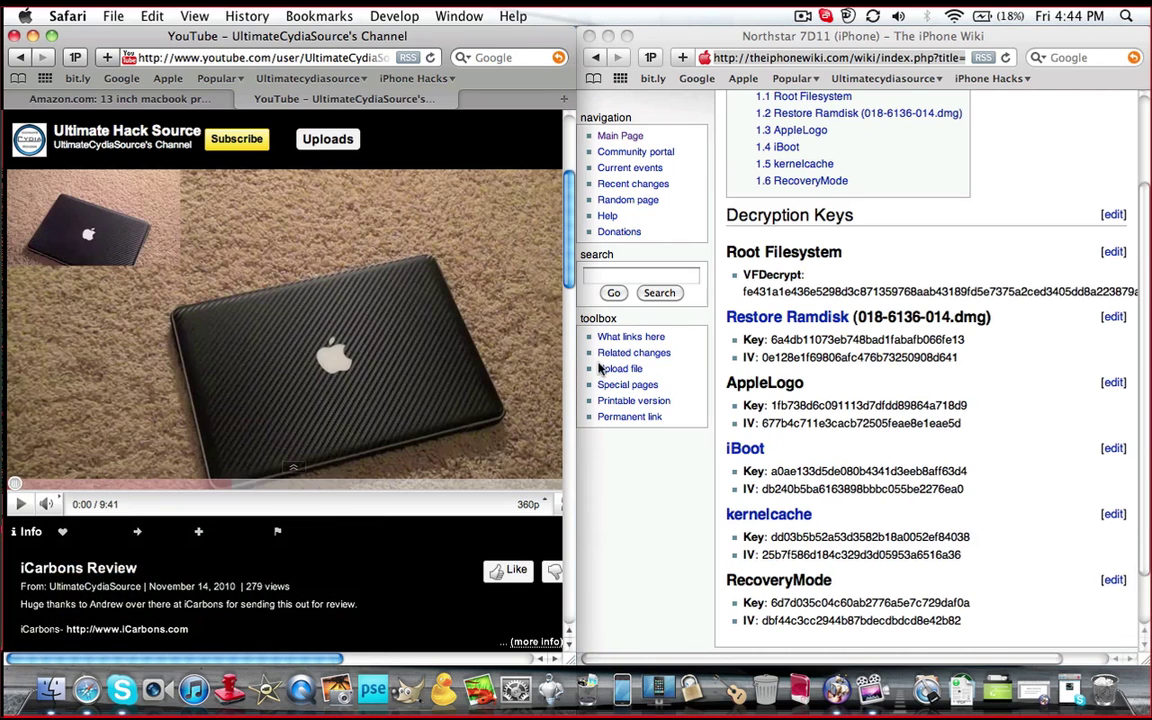
click(88, 690)
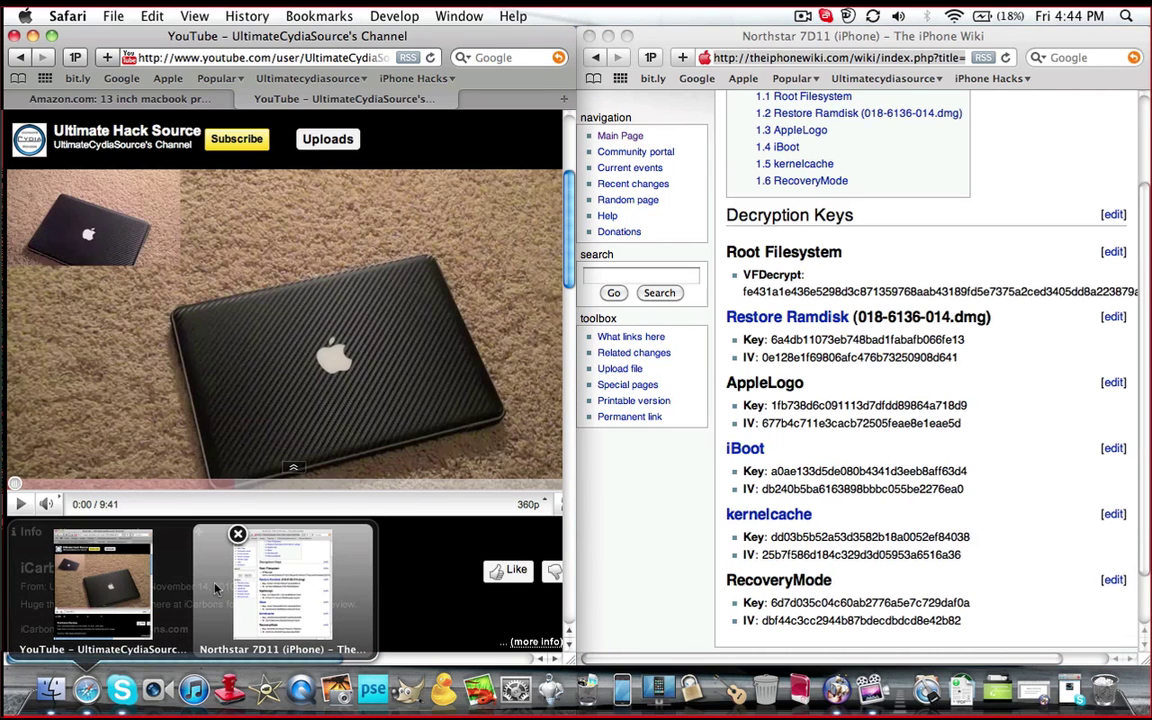
mouse_move(283, 585)
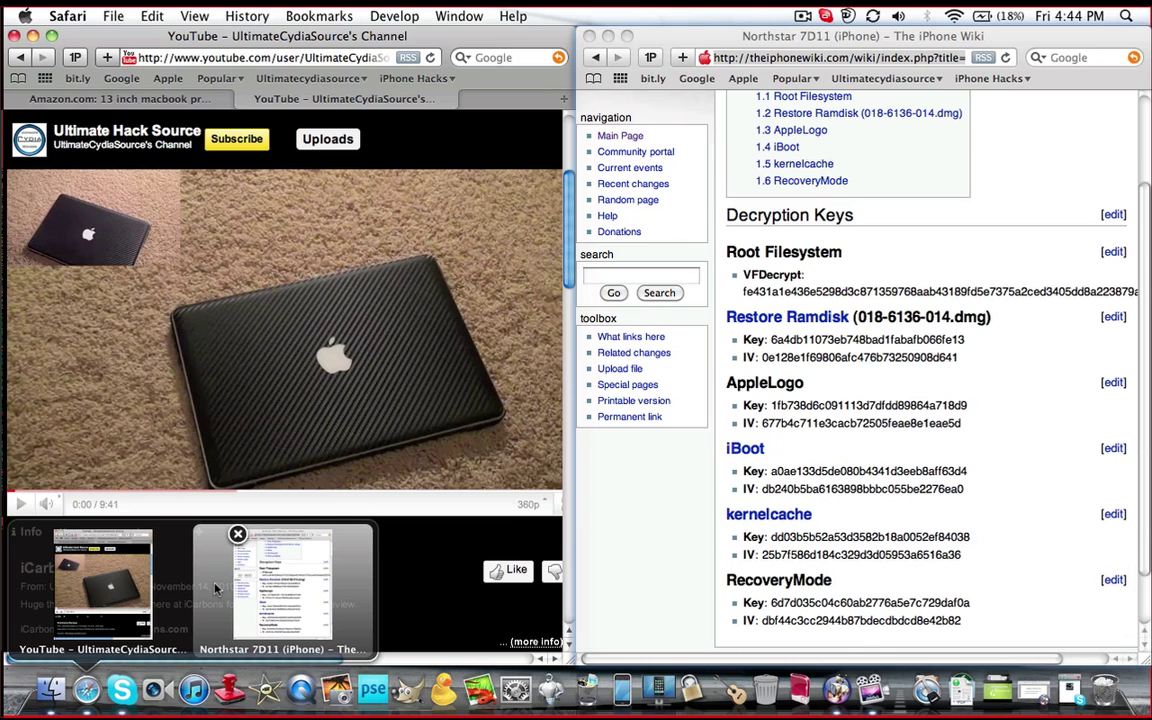
click(215, 588)
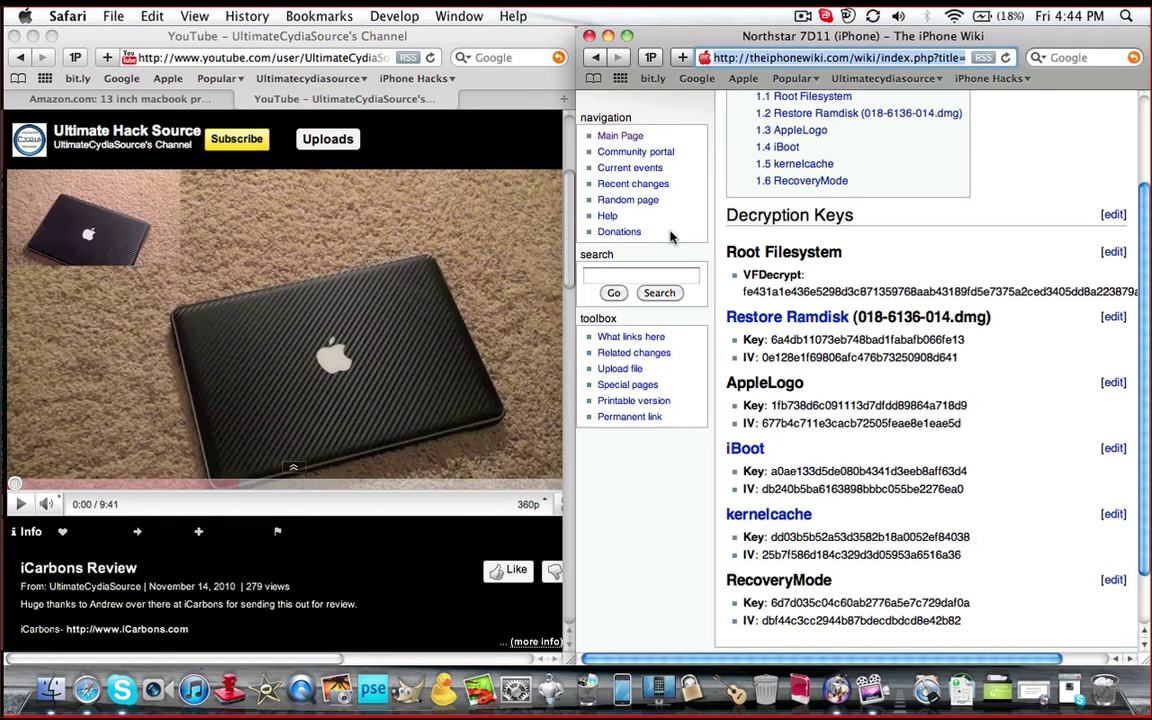
click(591, 36)
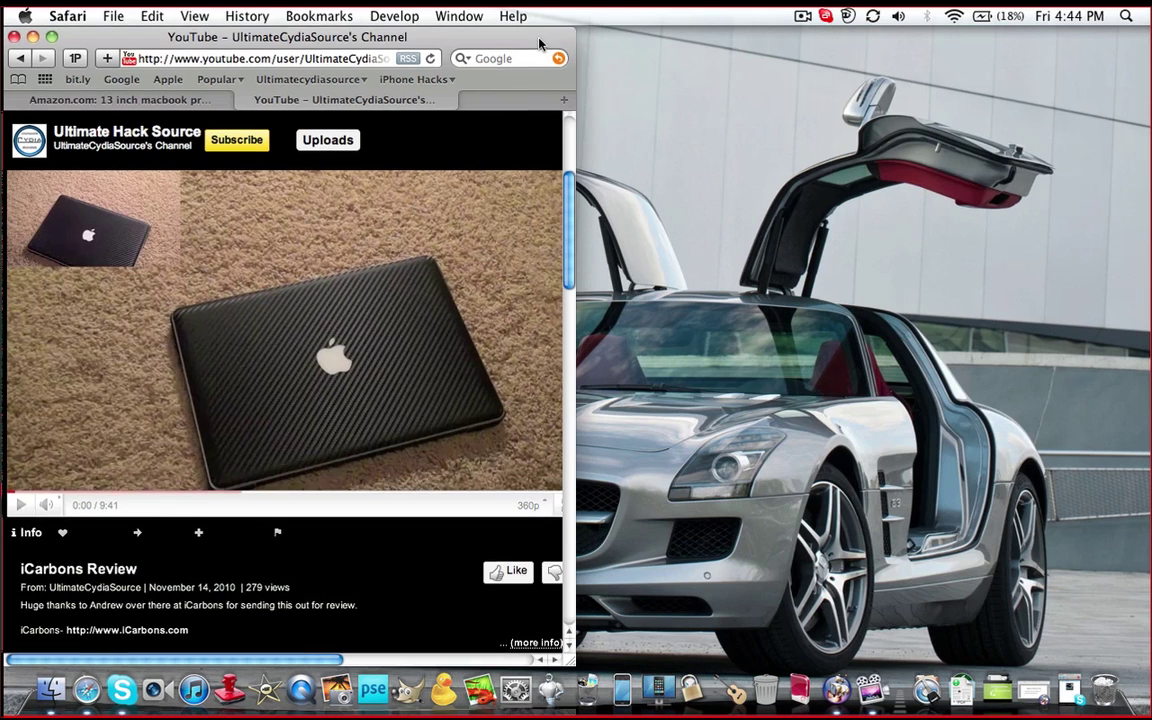
Step: Pull the YouTube window off the left half, maximize it full screen, then move it back out
mouse_move(290, 36)
mouse_down()
mouse_move(650, 30)
mouse_move(530, 12)
mouse_up()
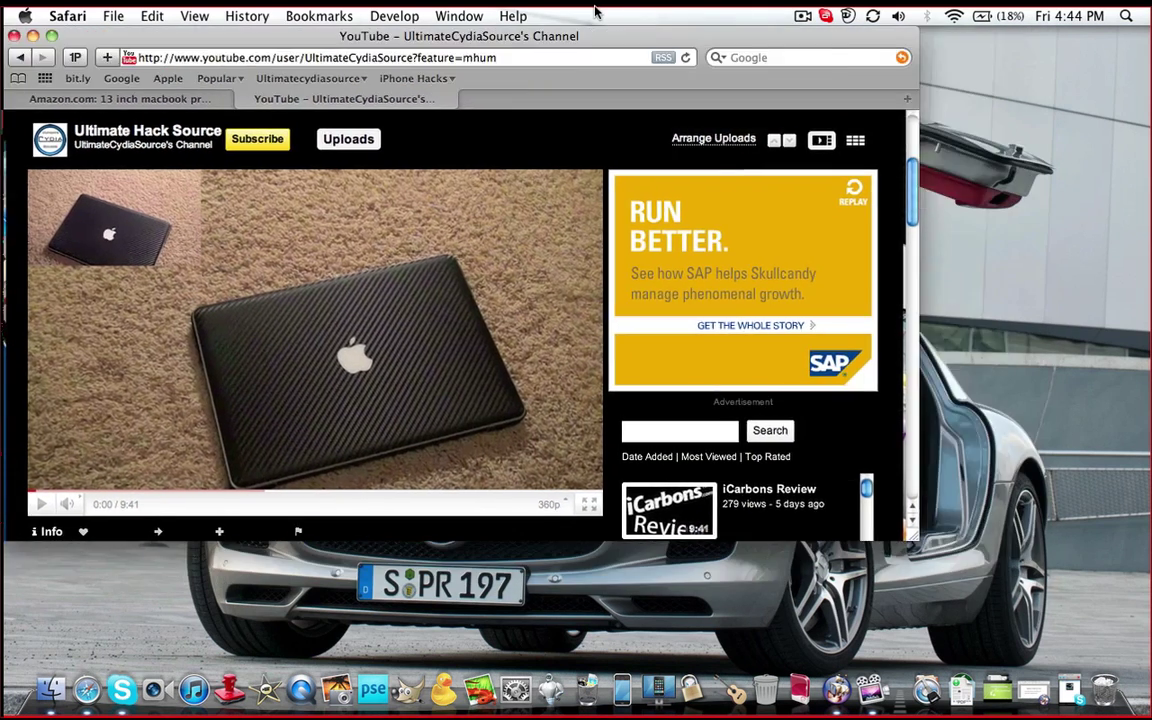
drag(910, 527, 1145, 665)
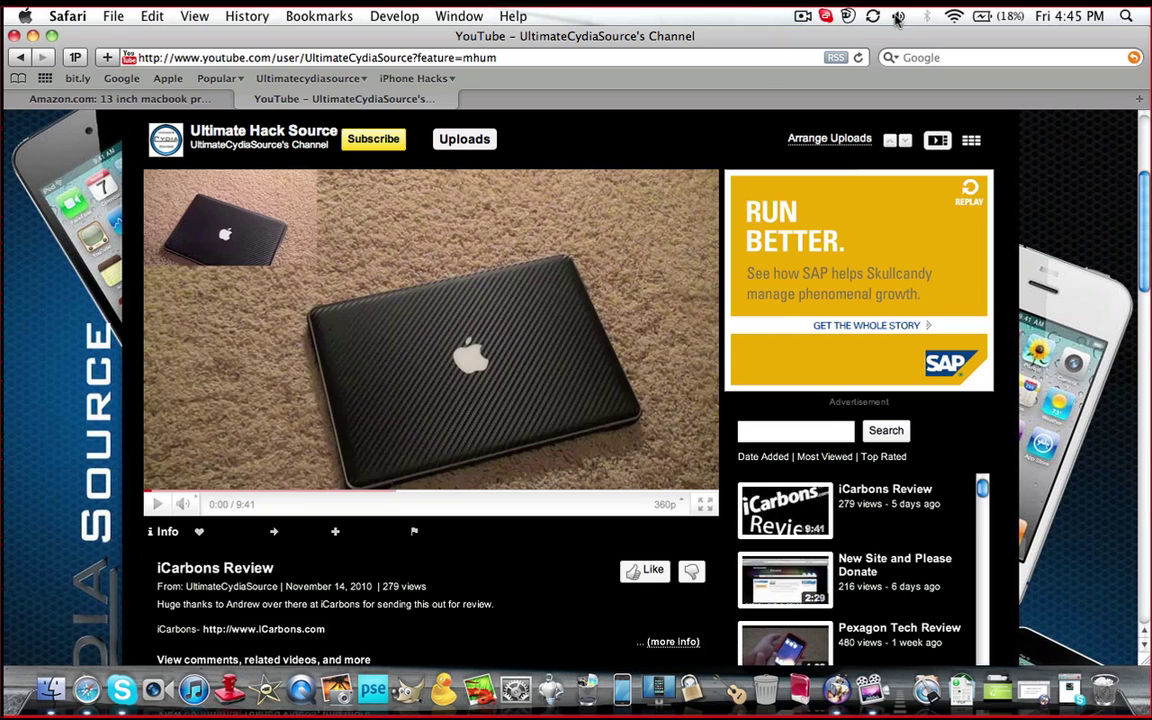
drag(760, 36, 1070, 115)
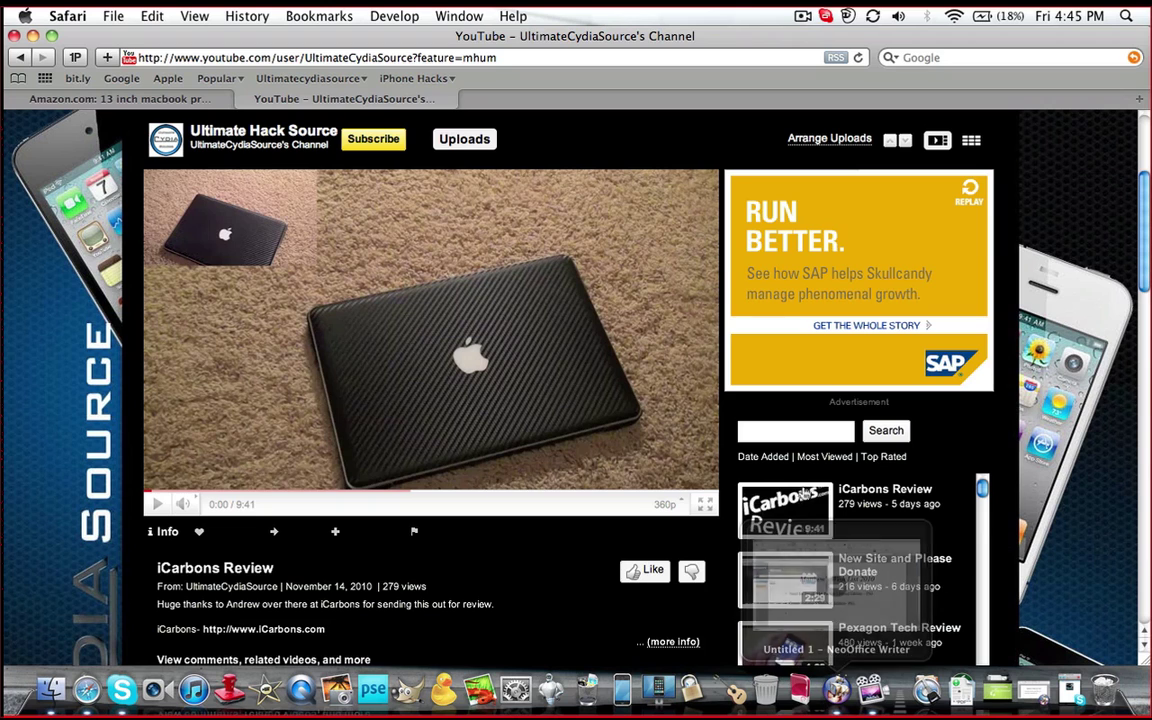
scroll(468, 553, up, 4)
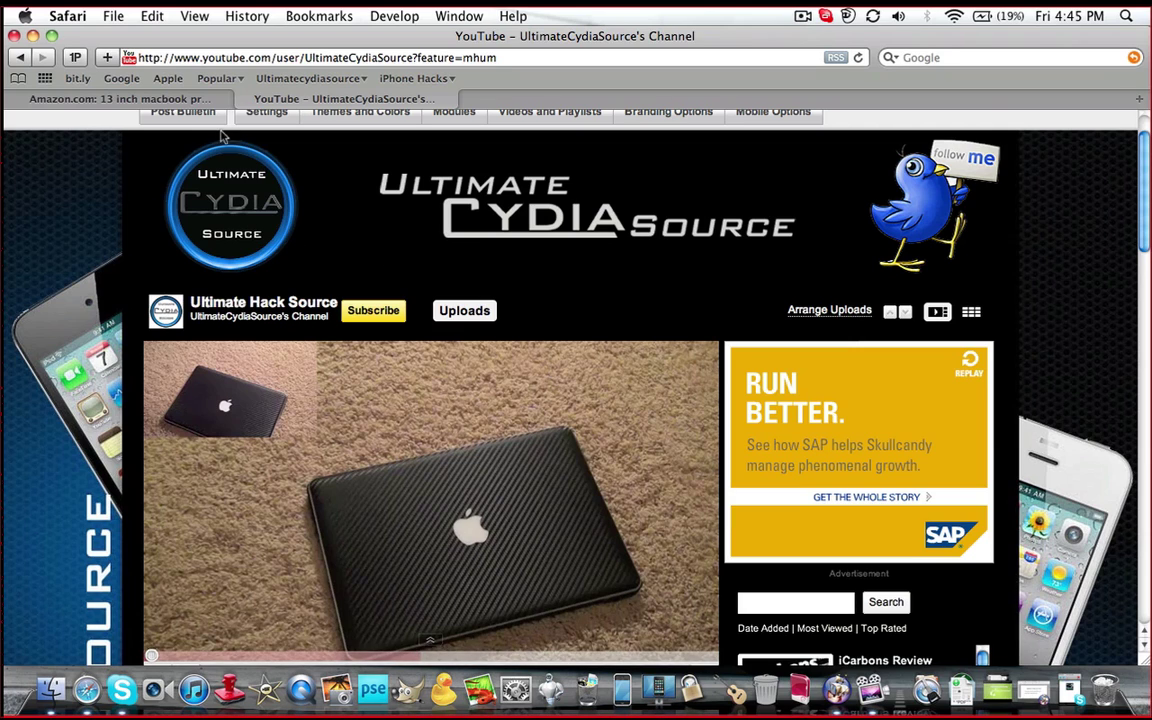
click(1070, 16)
click(1085, 10)
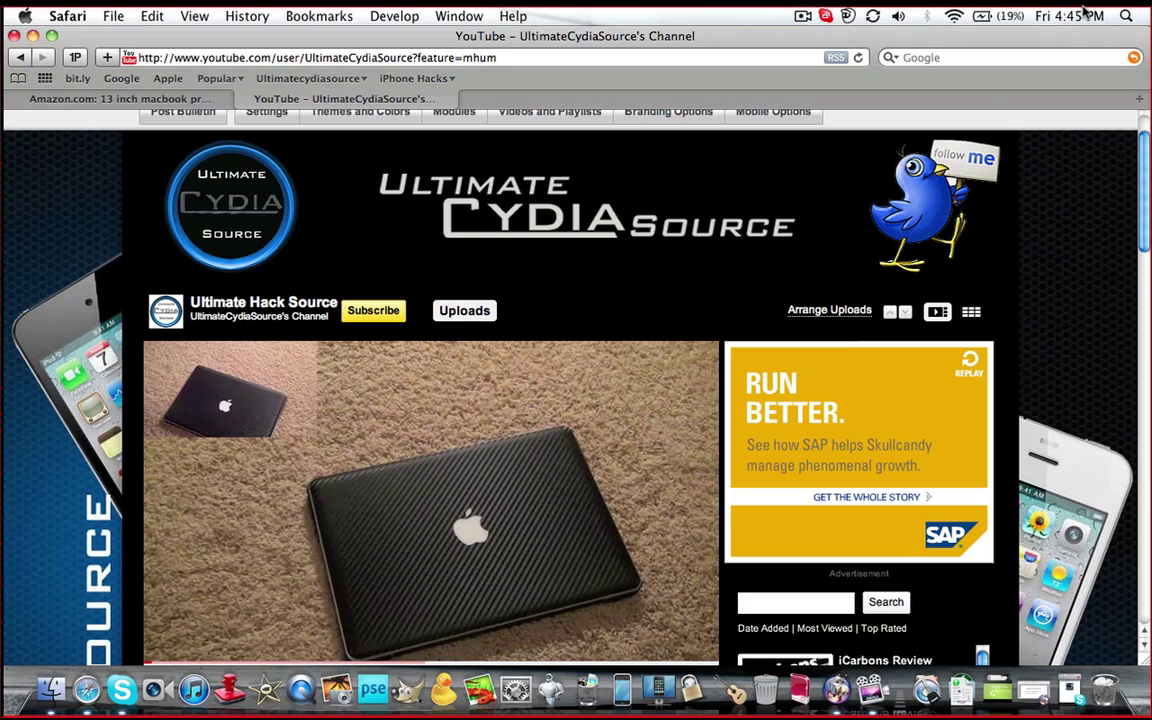
click(1085, 10)
click(1052, 242)
click(852, 180)
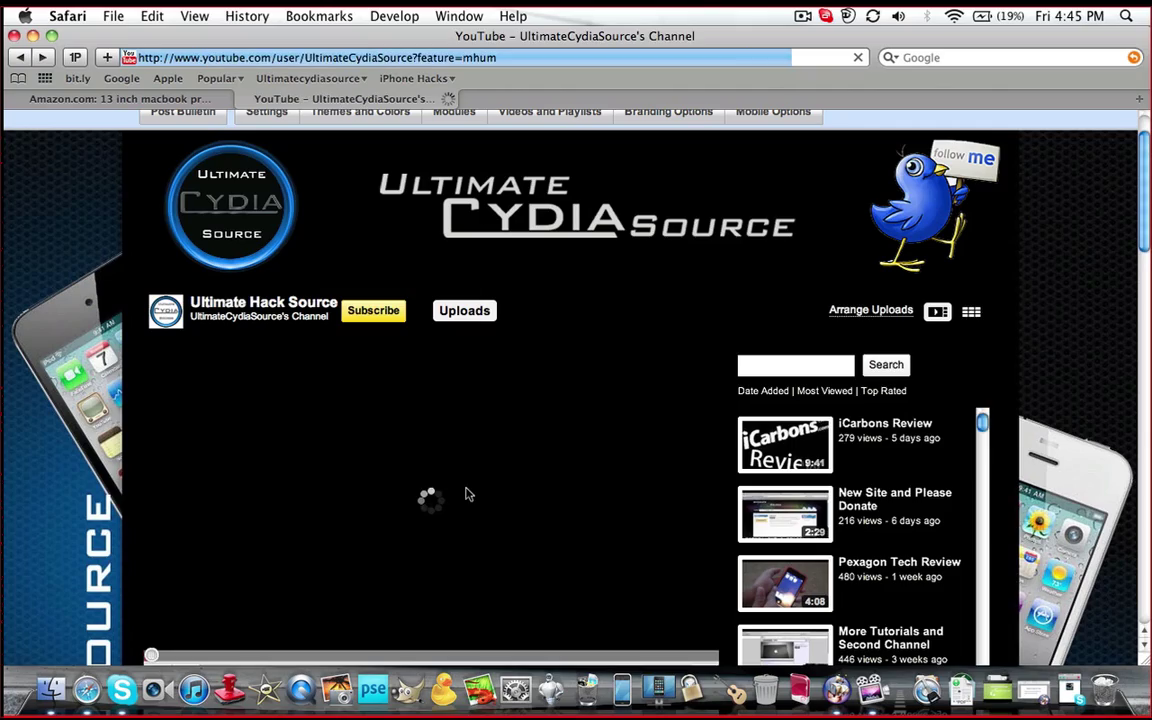
scroll(78, 503, down, 5)
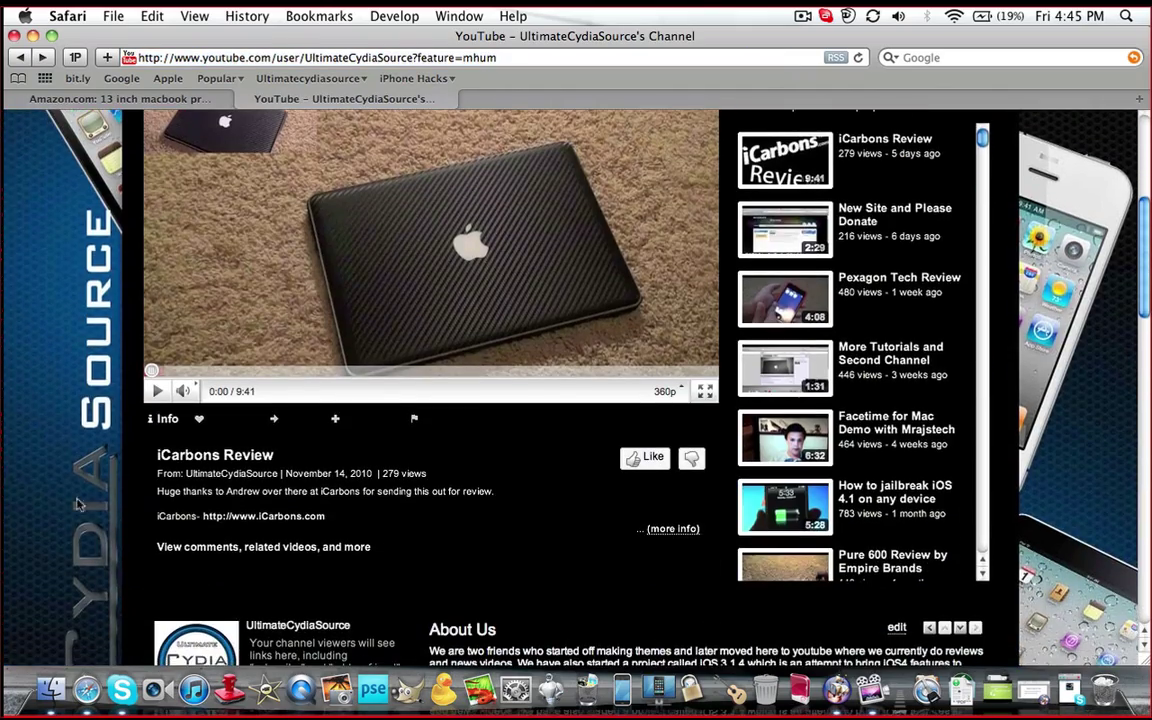
scroll(78, 400, down, 15)
scroll(85, 303, down, 8)
scroll(85, 303, up, 5)
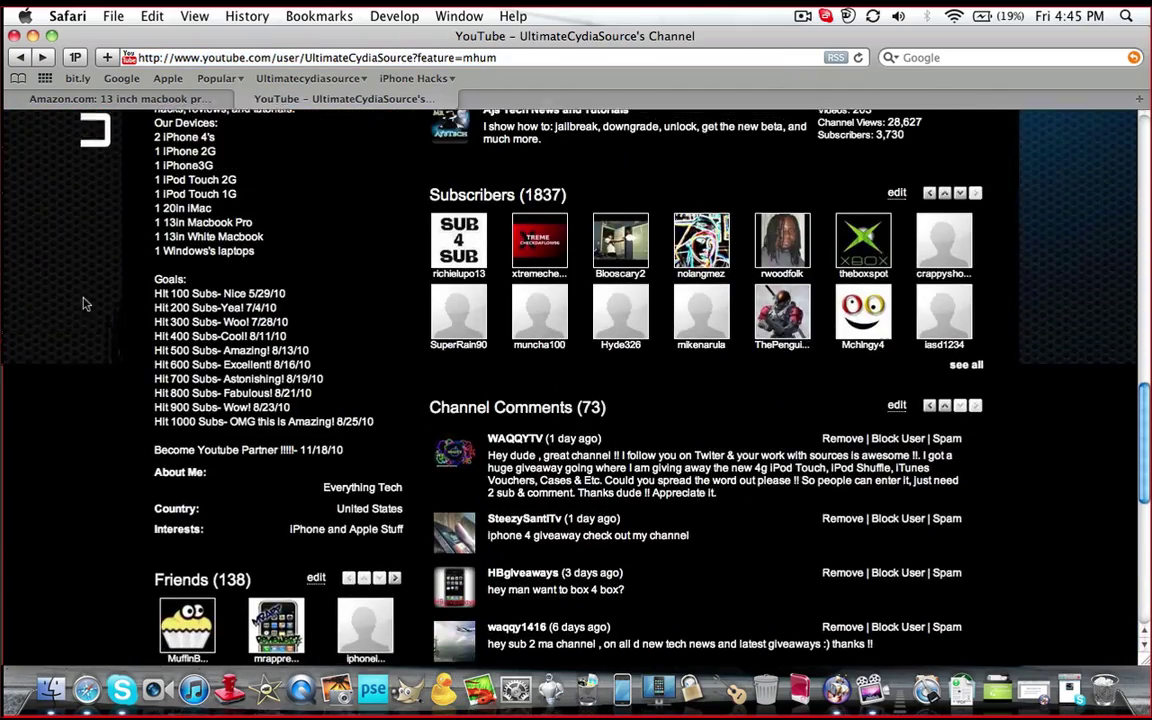
scroll(85, 303, up, 10)
scroll(370, 350, up, 5)
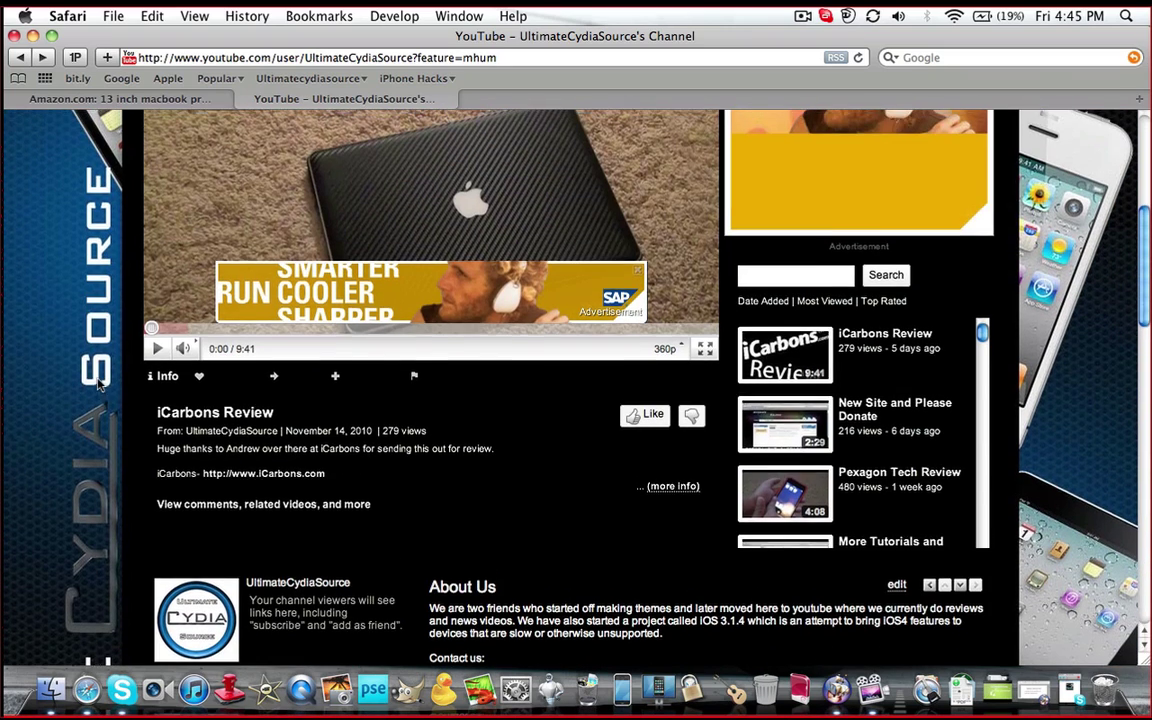
scroll(100, 385, up, 8)
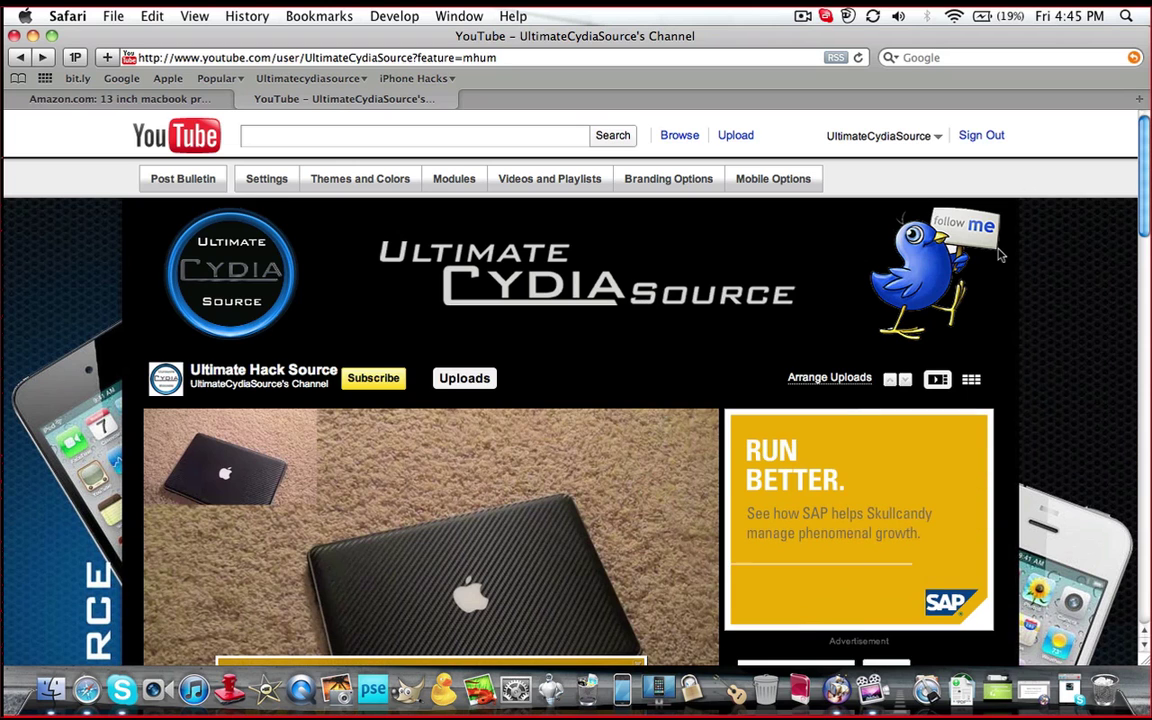
scroll(1000, 255, down, 6)
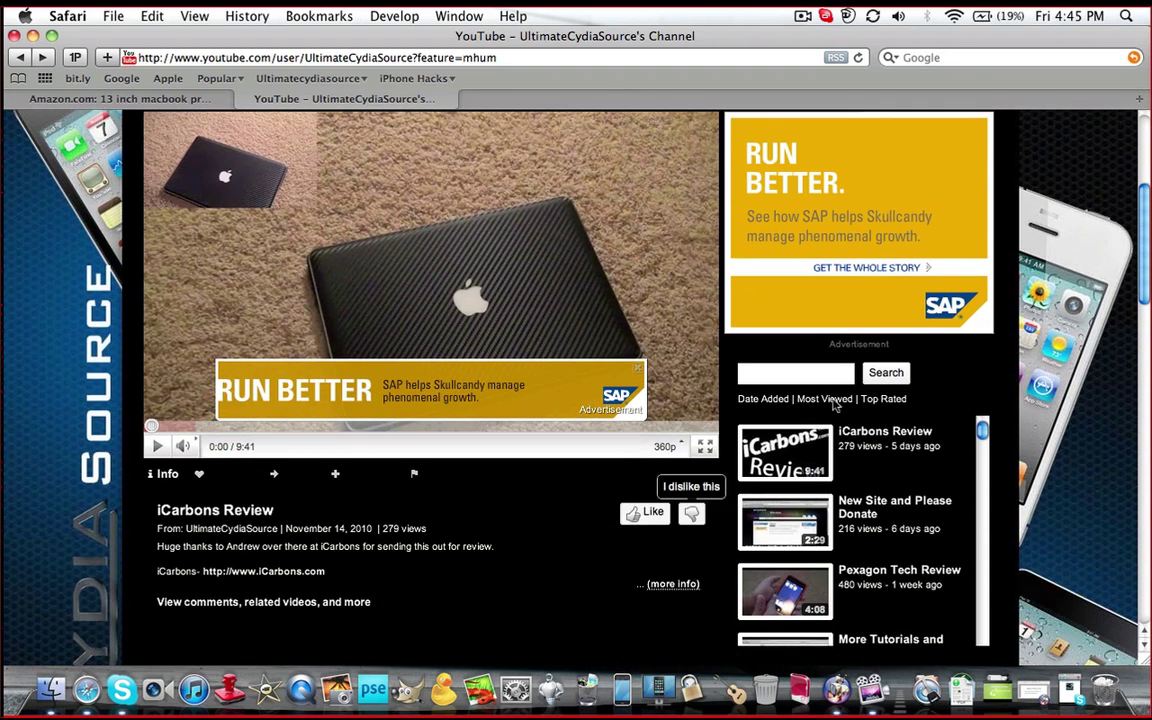
scroll(732, 495, up, 6)
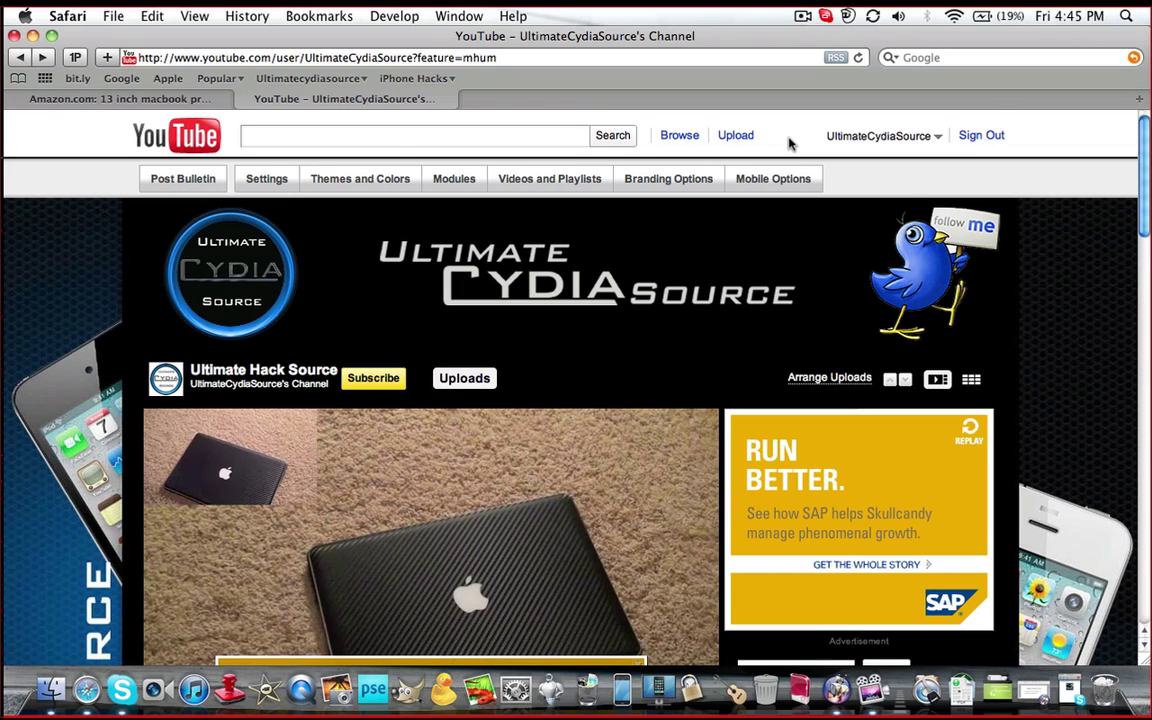
Step: Search 'hyper dock' in a new tab and follow the Lifehacker article to the HyperDock homepage
key(super+t)
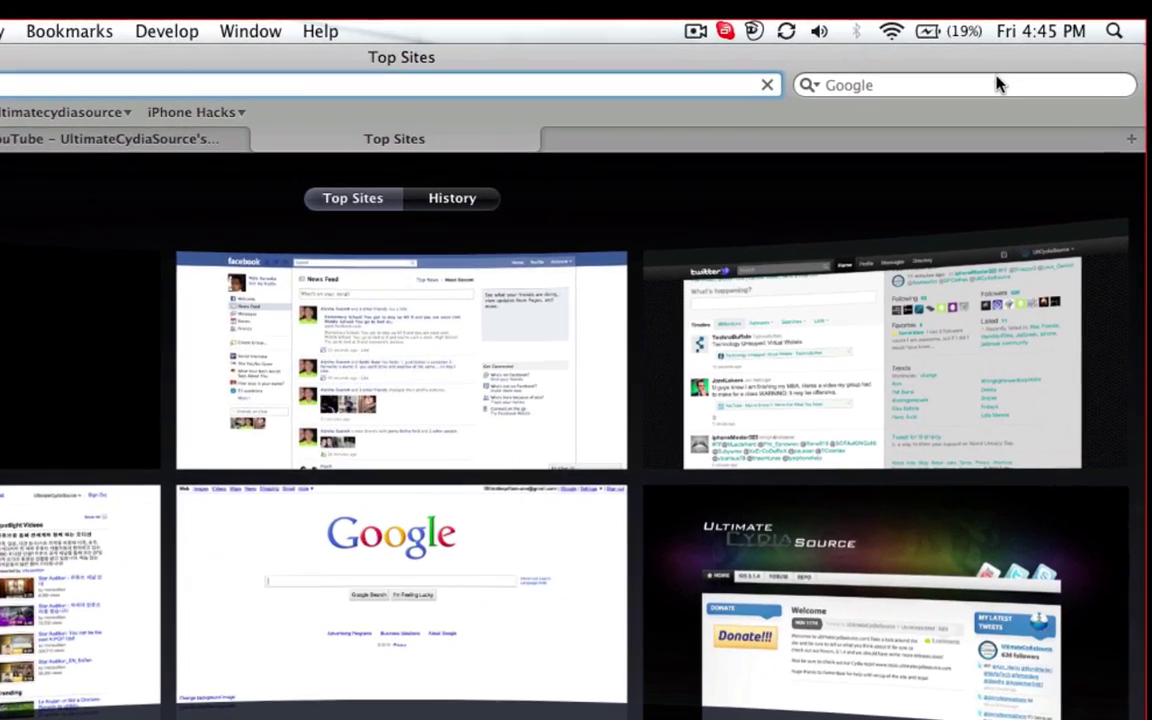
click(998, 84)
text(y)
key(BackSpace)
text(hy)
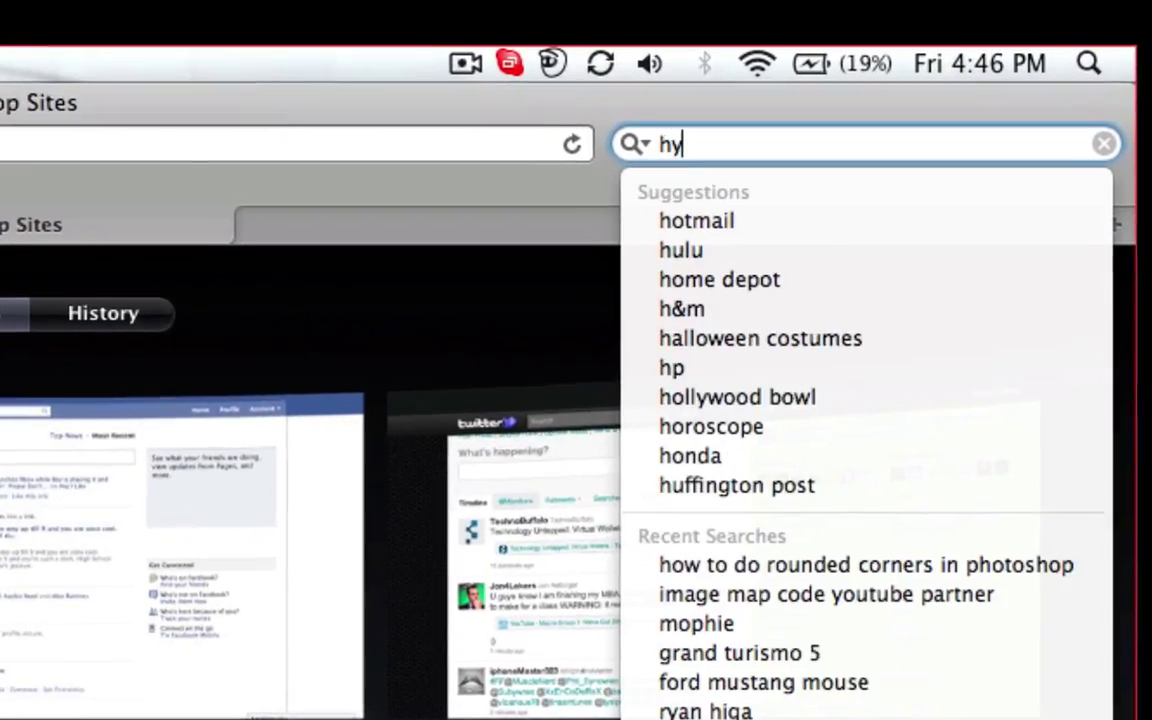
text(per)
text( dock)
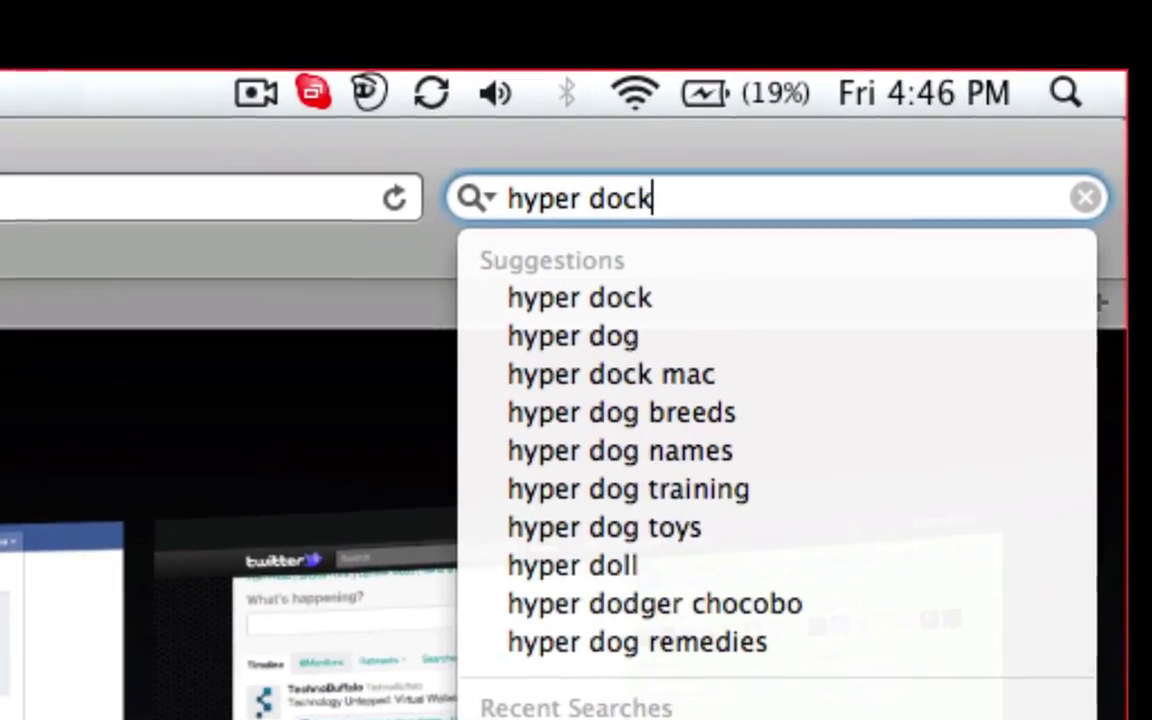
key(Return)
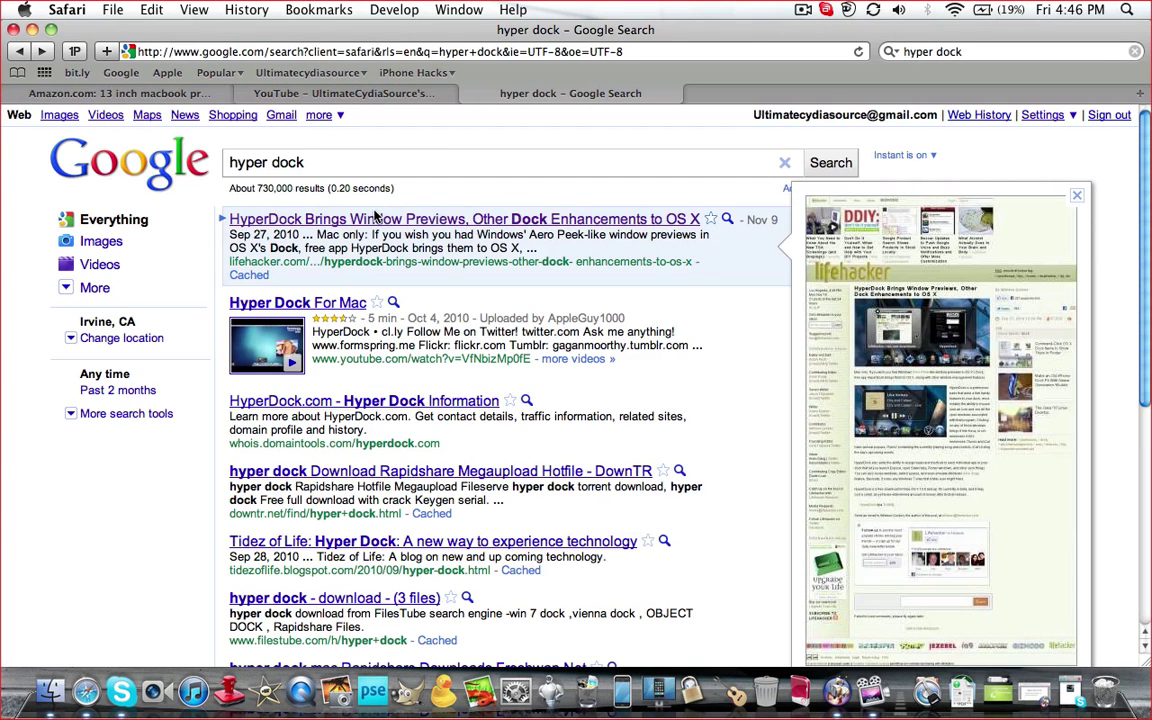
click(375, 218)
scroll(435, 519, down, 5)
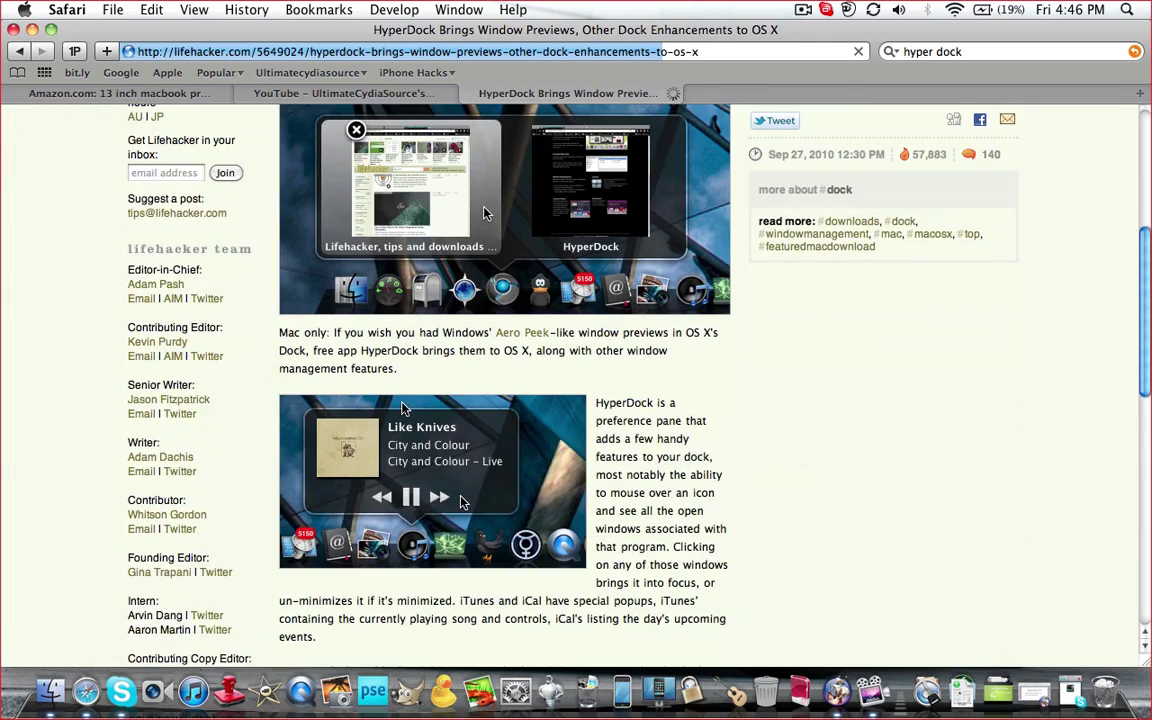
scroll(400, 408, down, 5)
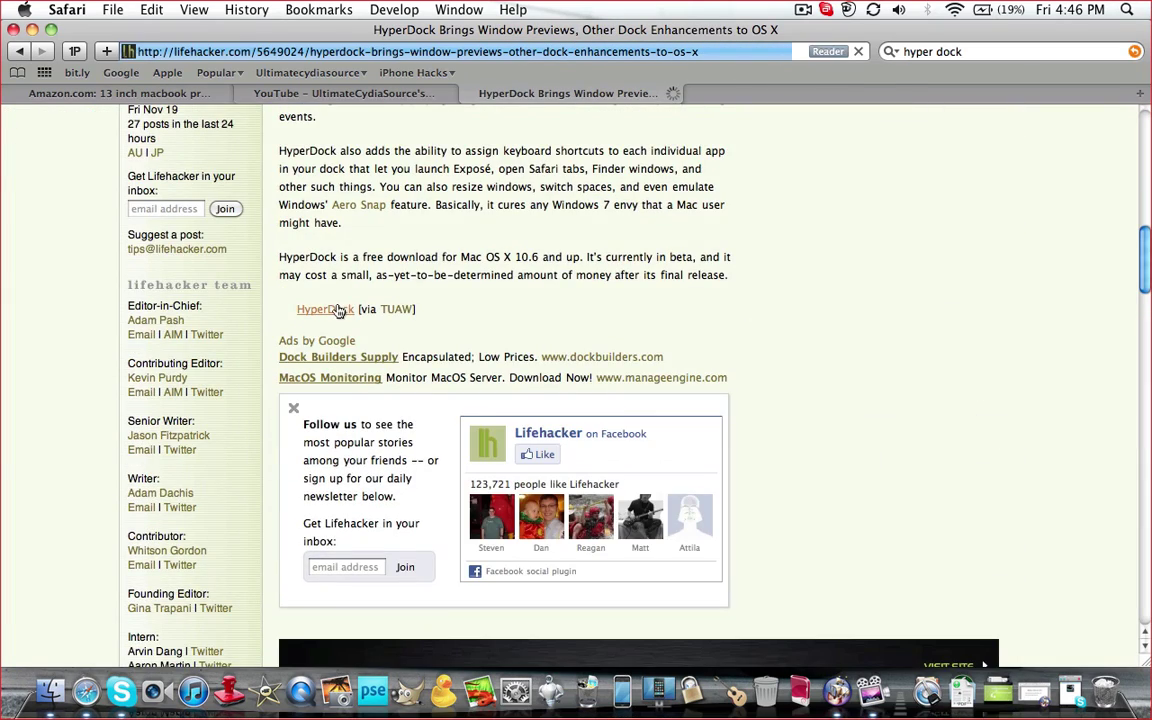
click(339, 311)
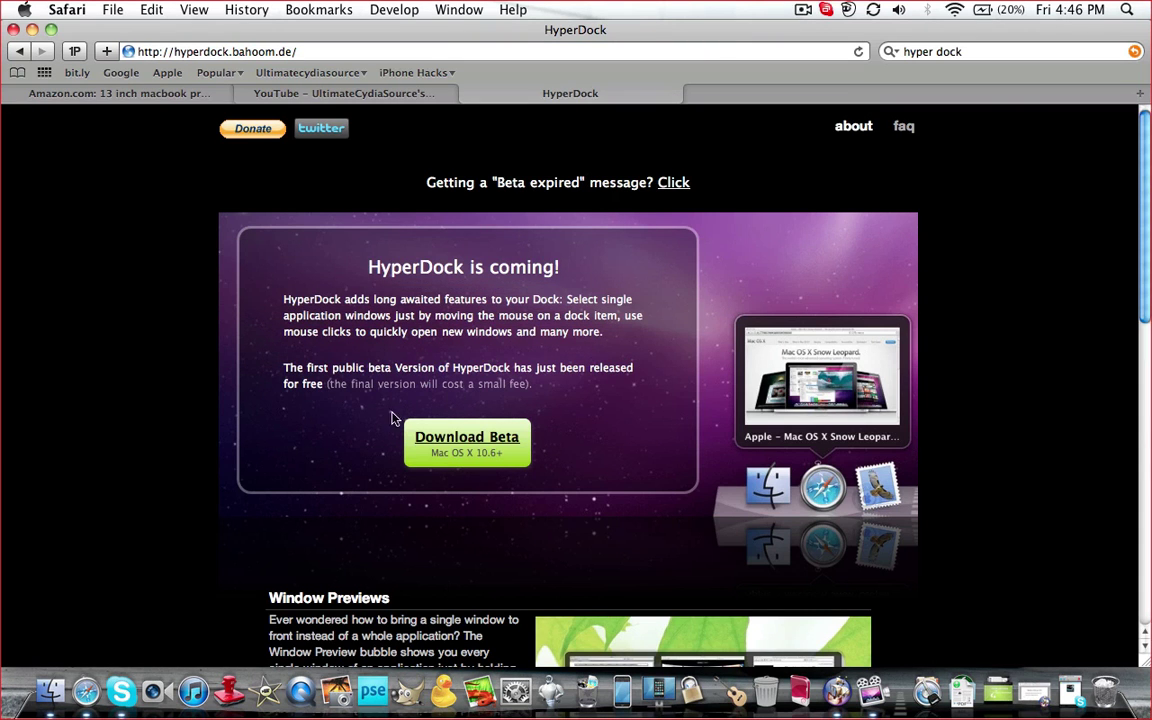
scroll(490, 470, down, 3)
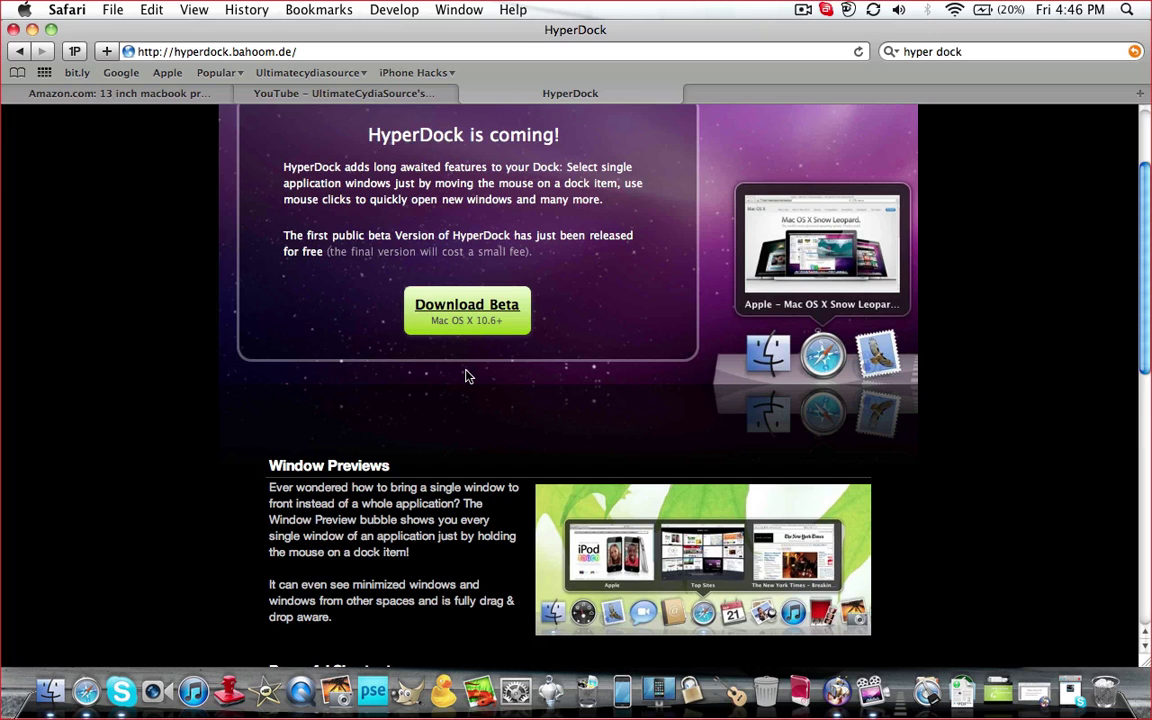
scroll(465, 376, down, 3)
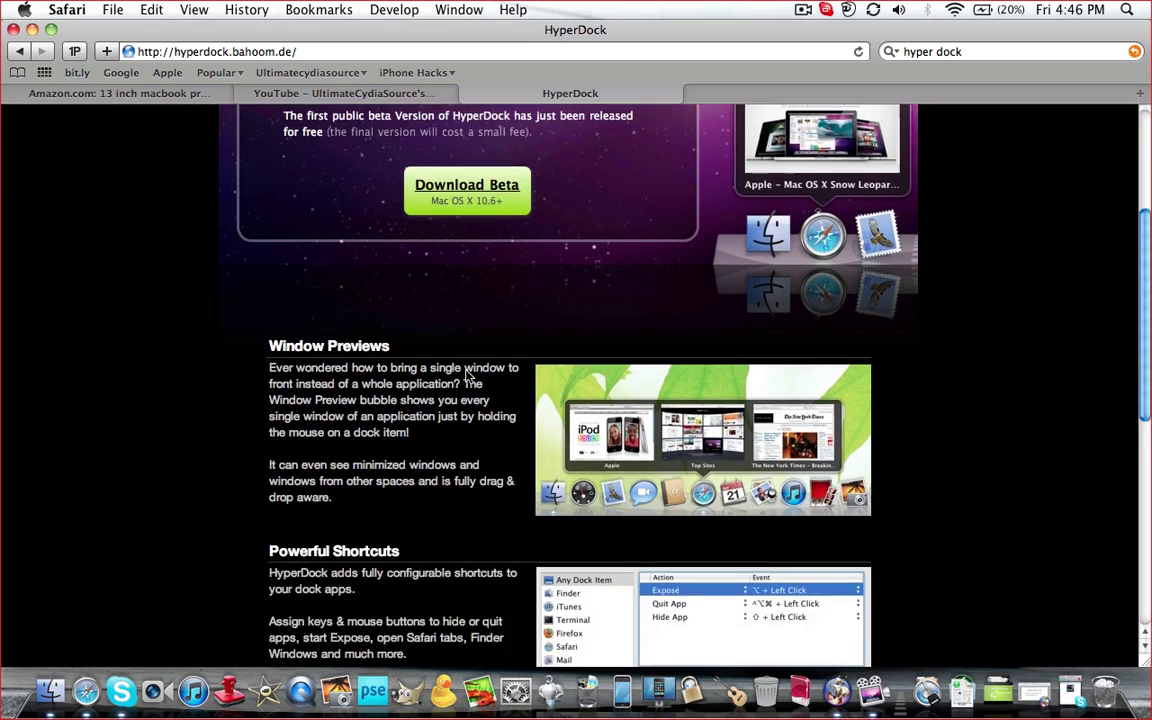
scroll(465, 376, down, 2)
scroll(465, 376, down, 2)
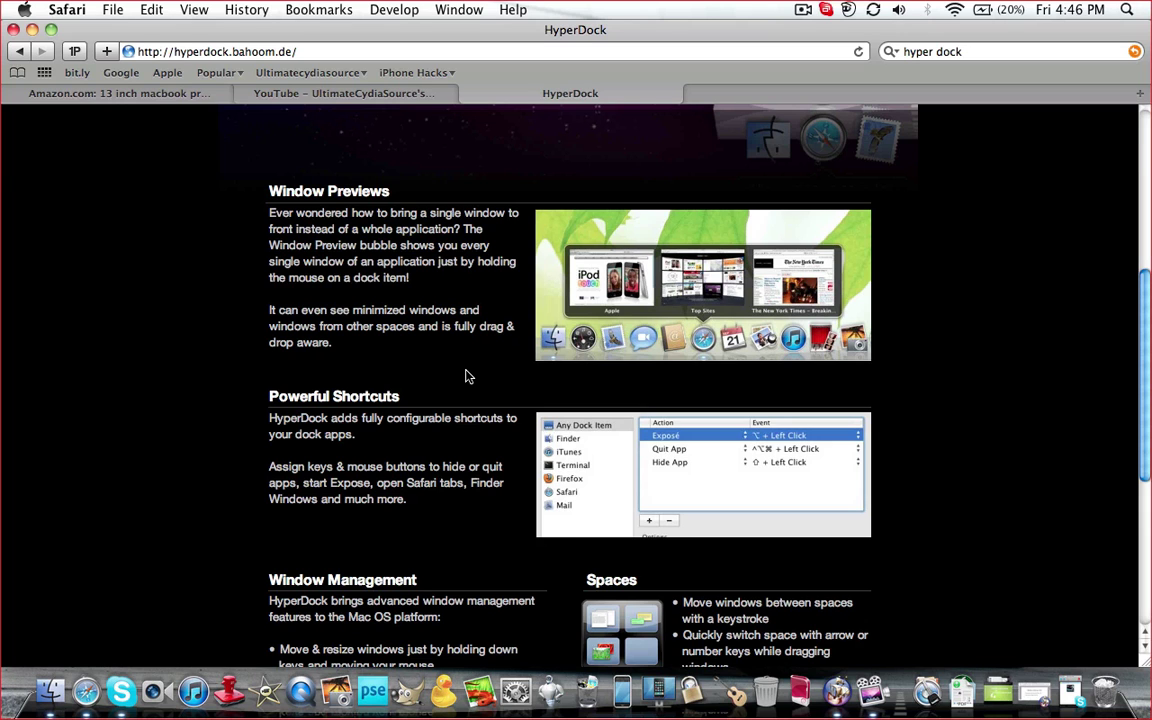
scroll(465, 376, up, 2)
scroll(465, 376, up, 3)
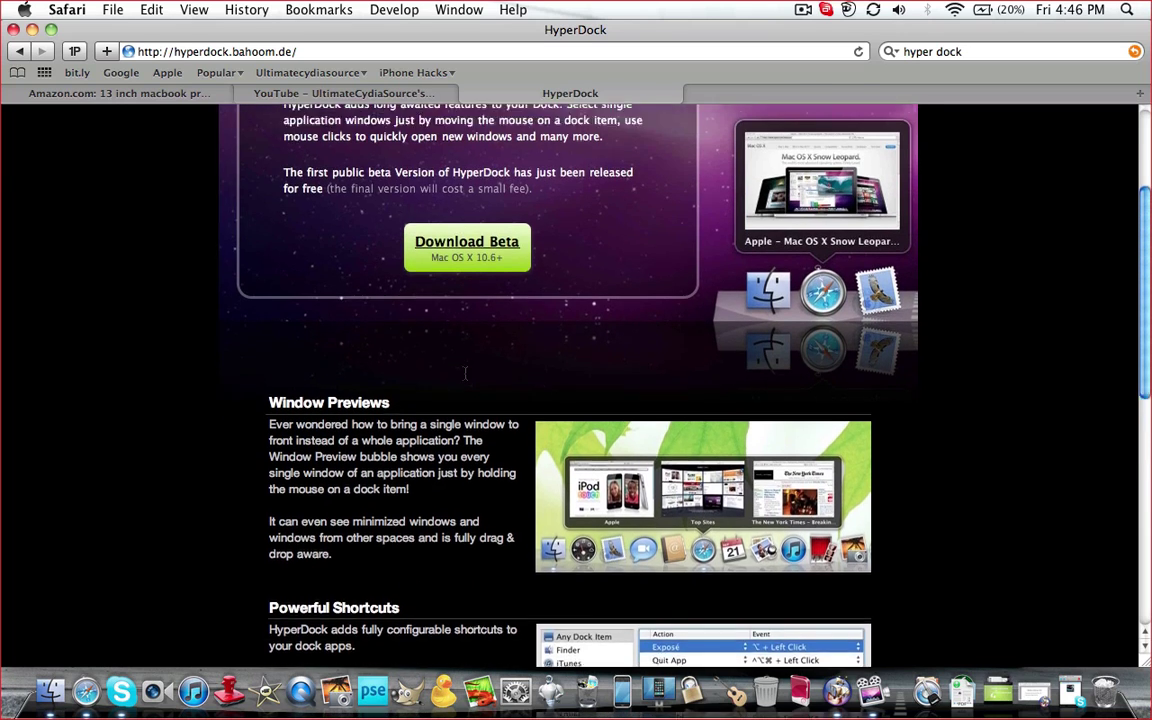
scroll(465, 376, up, 2)
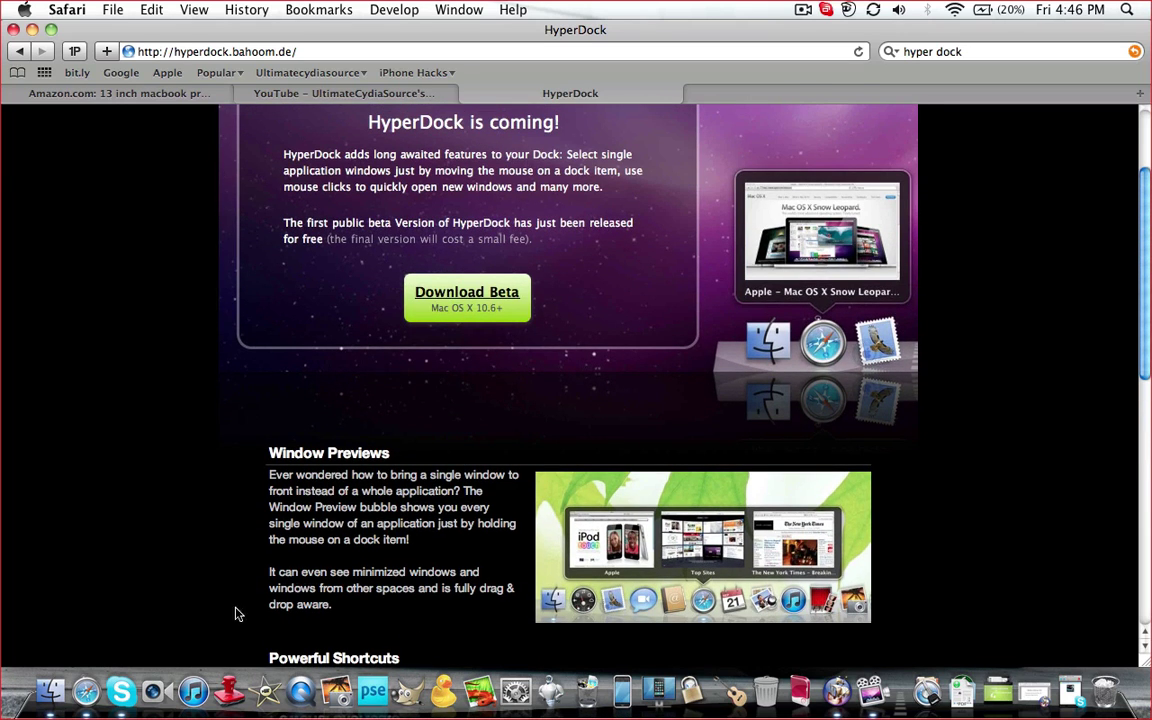
mouse_move(86, 691)
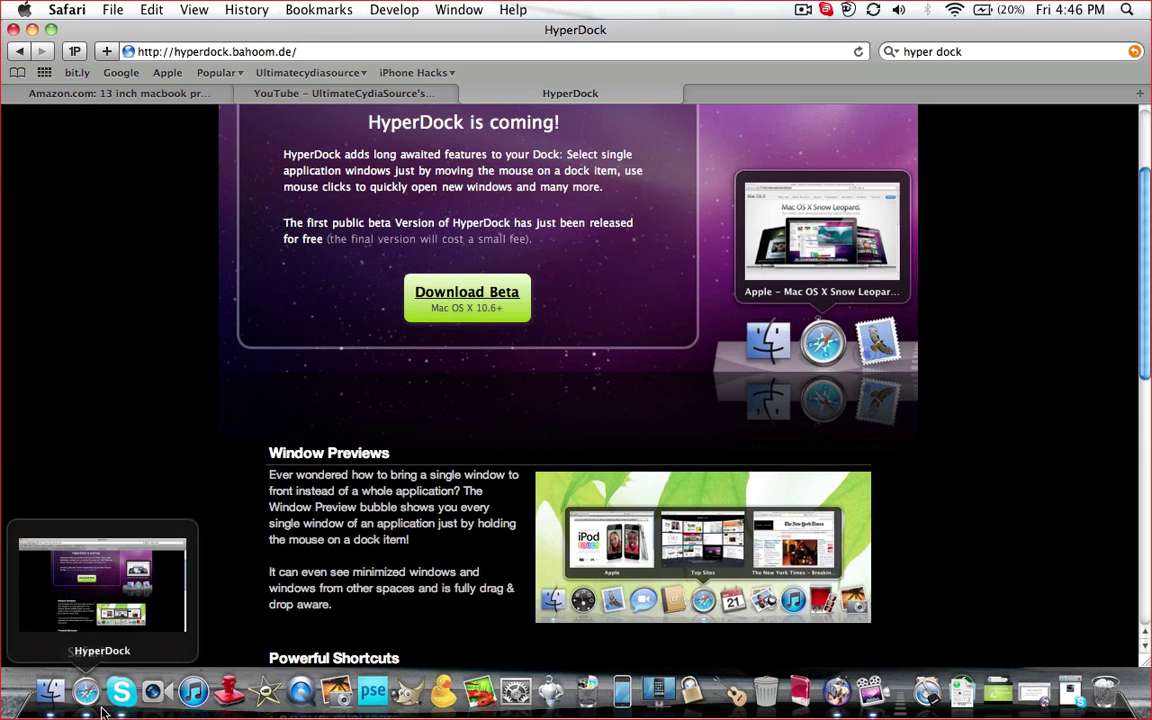
scroll(114, 390, down, 10)
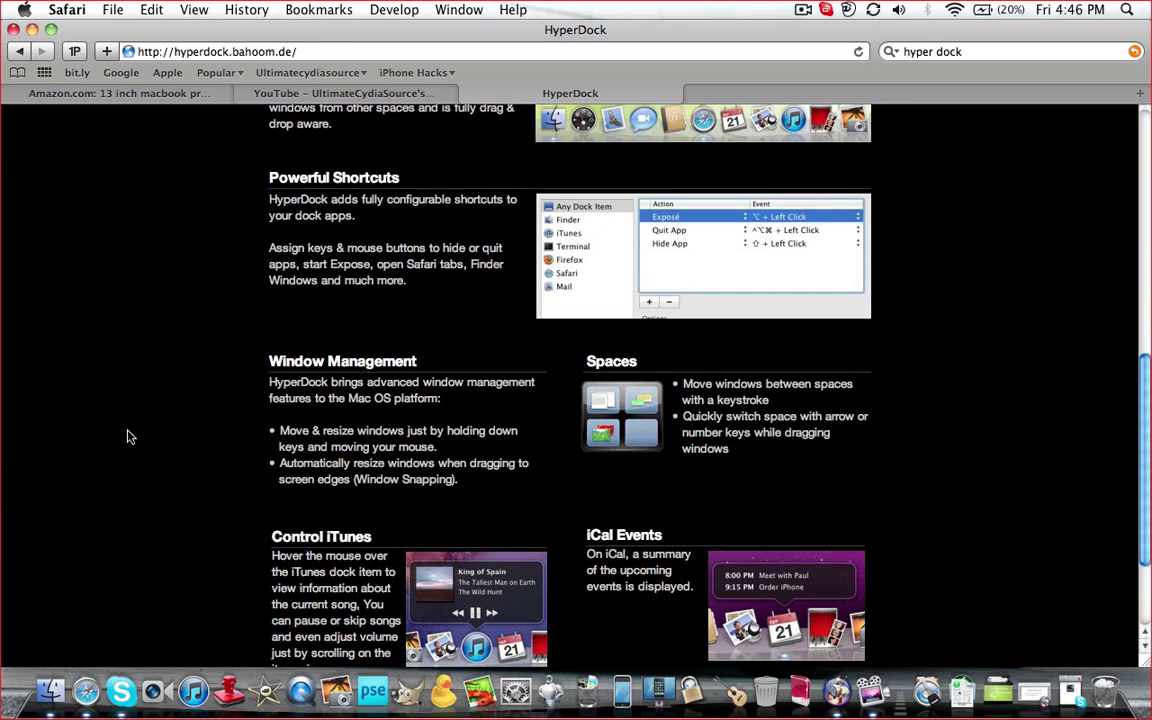
scroll(128, 436, down, 5)
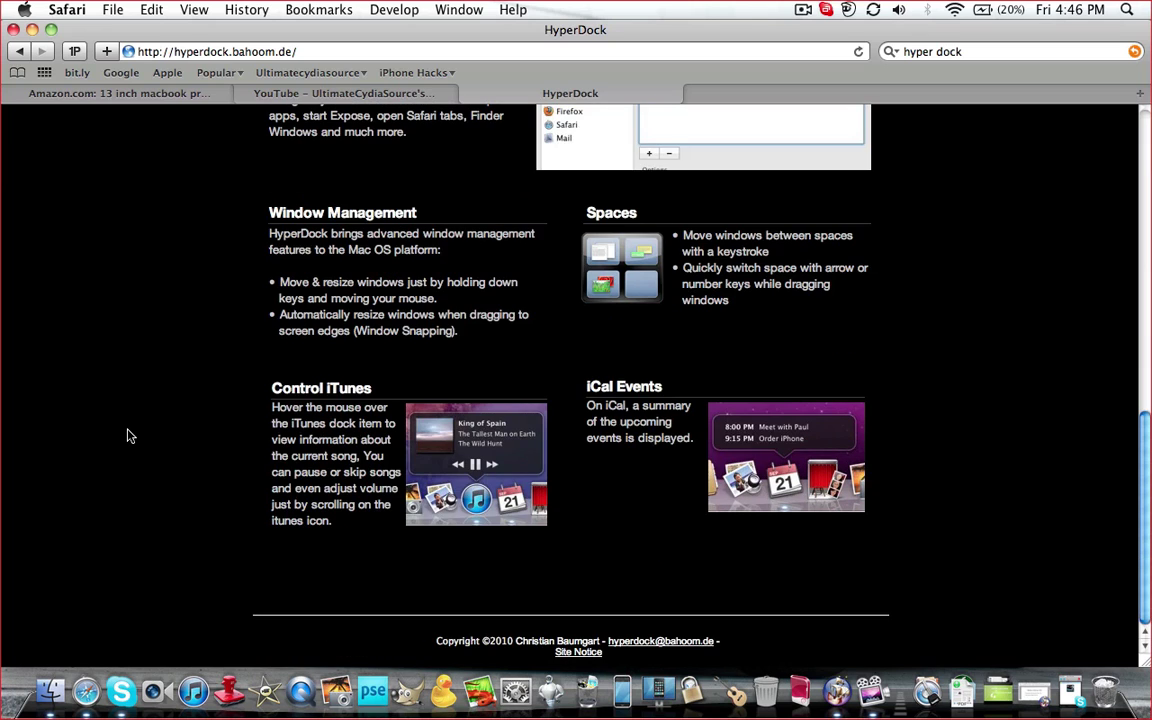
scroll(128, 436, up, 8)
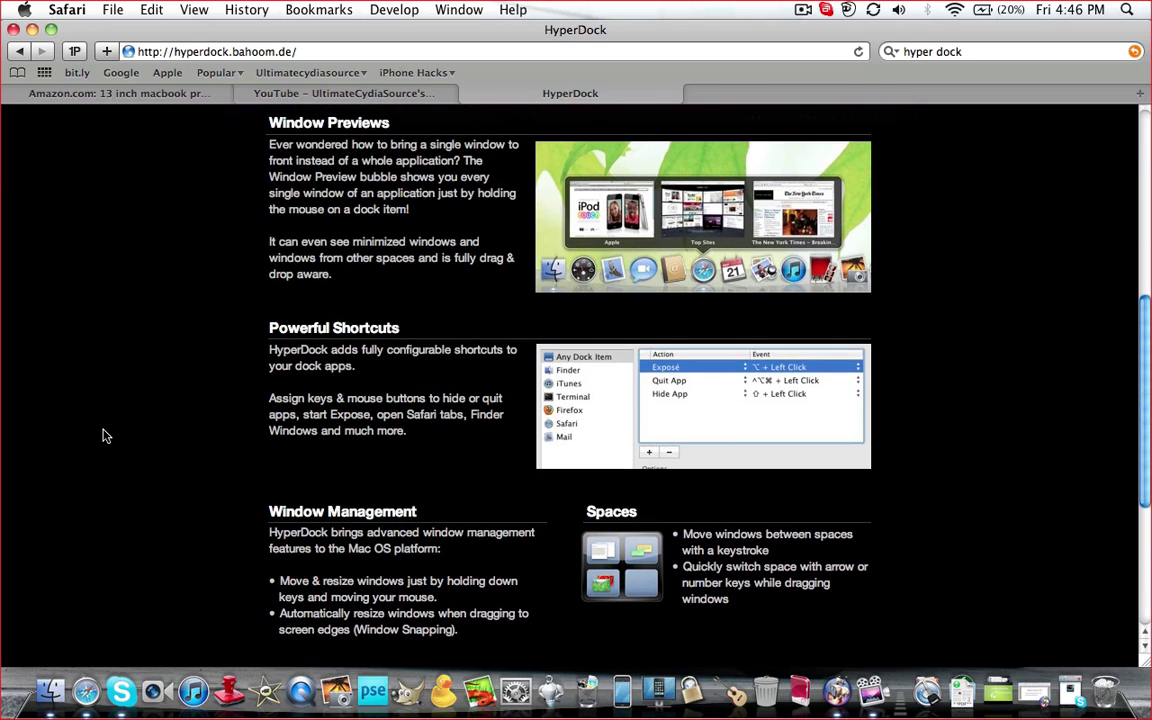
scroll(106, 435, up, 6)
scroll(68, 288, up, 7)
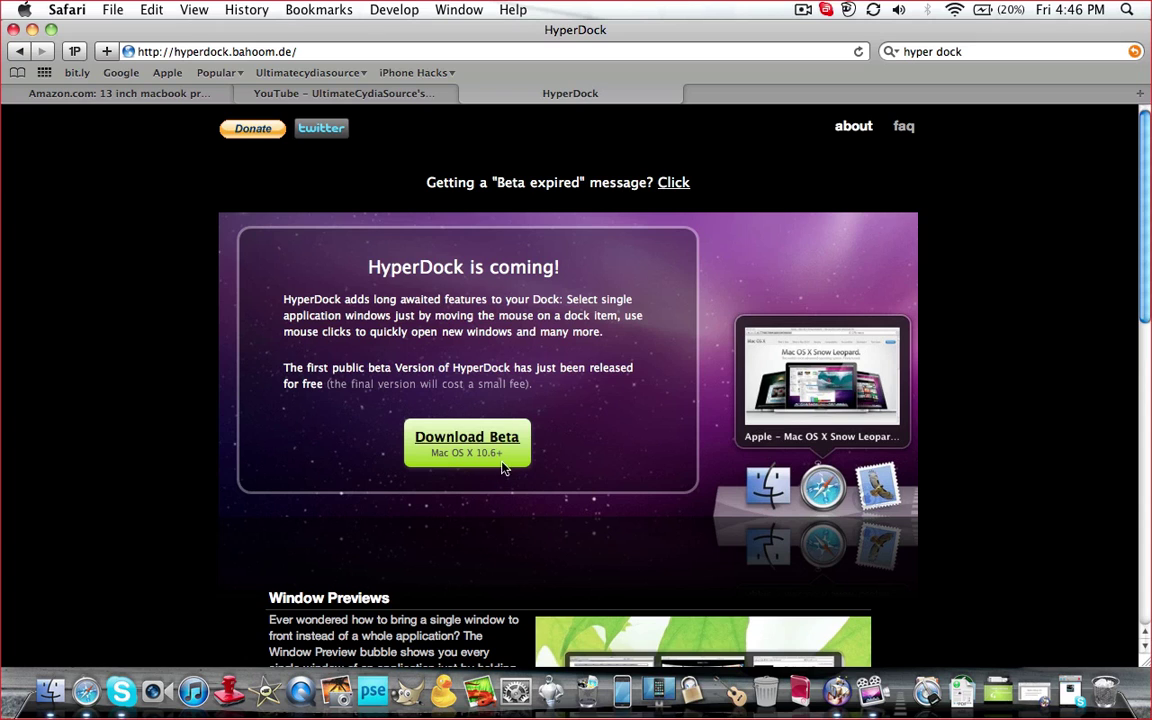
drag(505, 453, 432, 456)
click(404, 468)
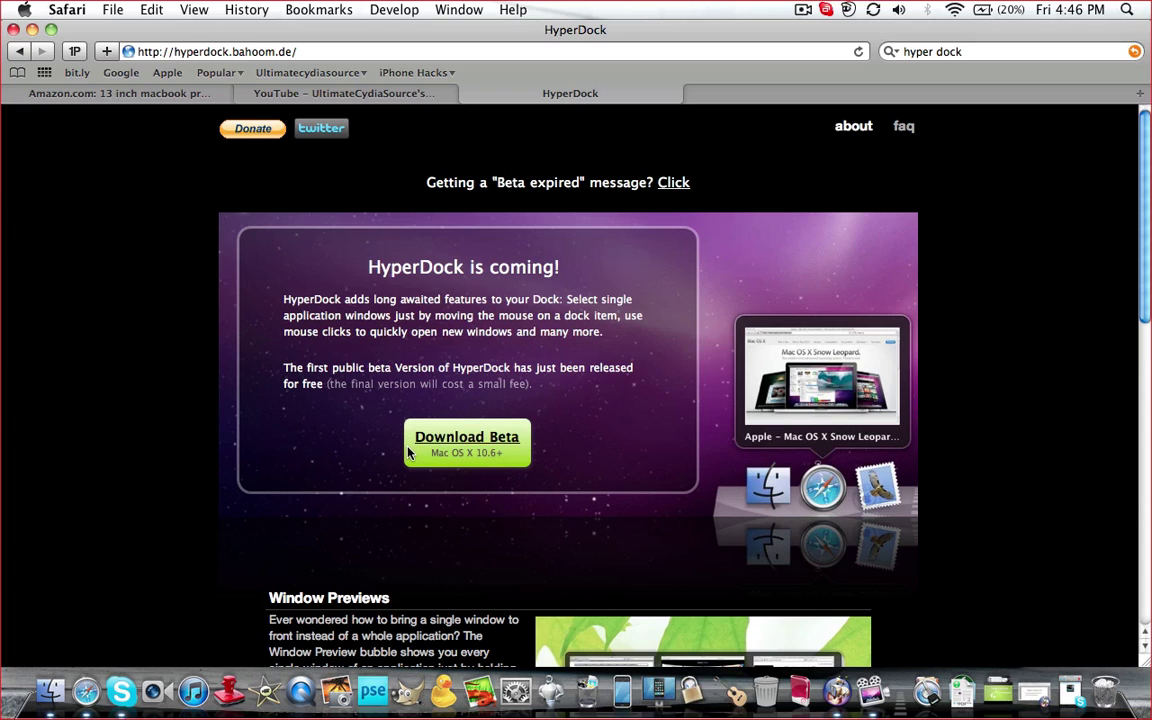